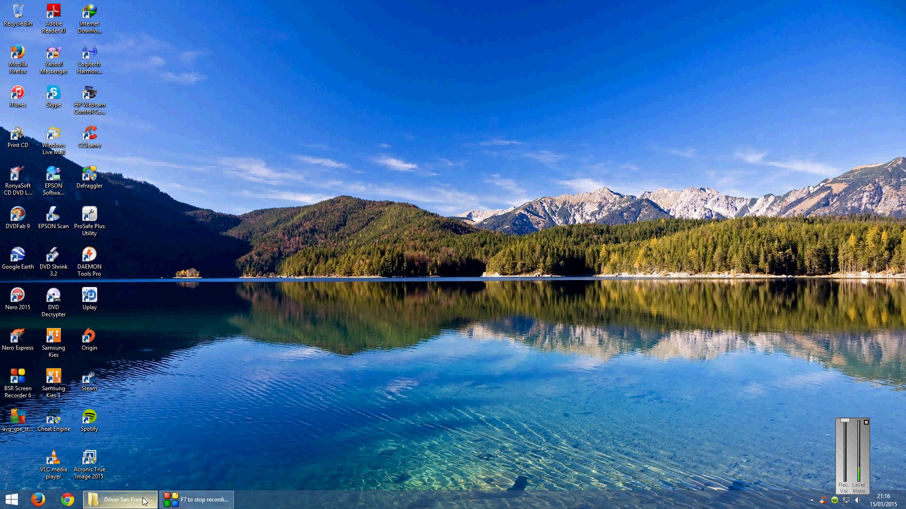
Step: Open This PC and confirm Folder Options has 'Show hidden files, folders and drives' selected
{"action": "right_click", "coordinate": [115, 500]}
{"action": "left_click", "coordinate": [111, 453]}
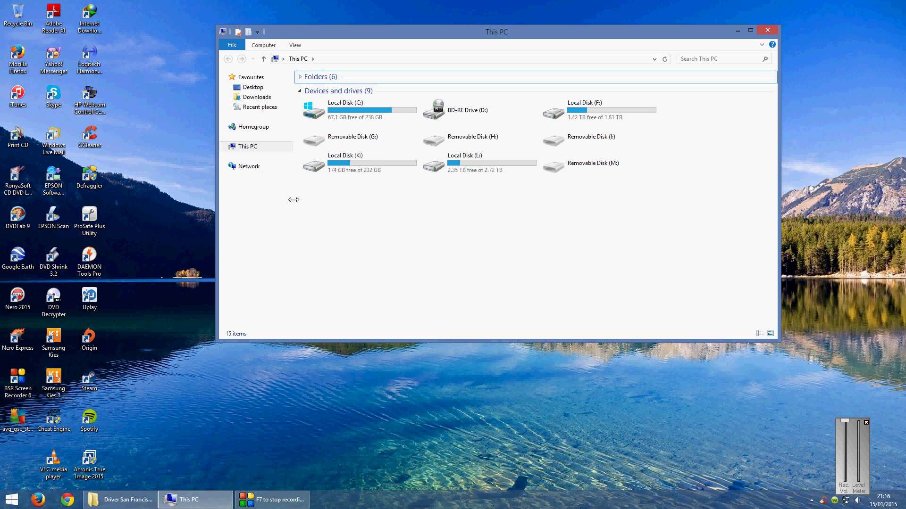
{"action": "left_click", "coordinate": [295, 45]}
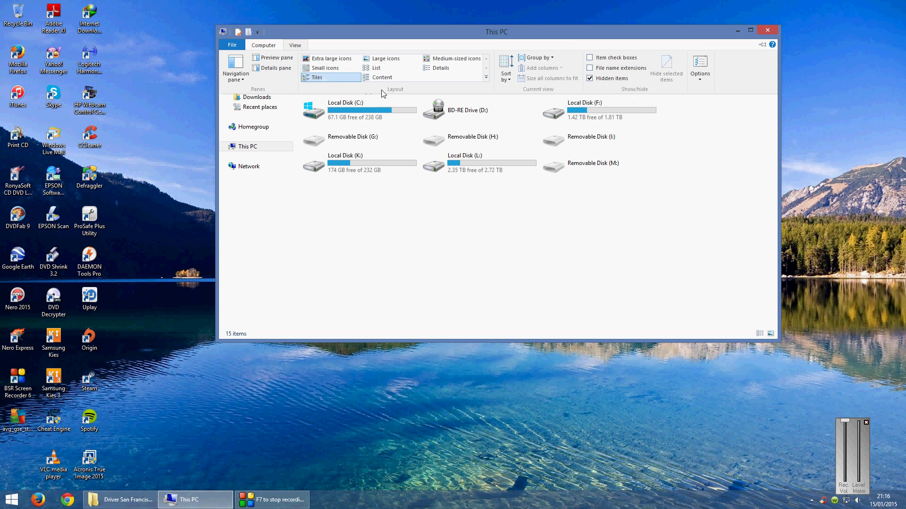
{"action": "left_click", "coordinate": [702, 80]}
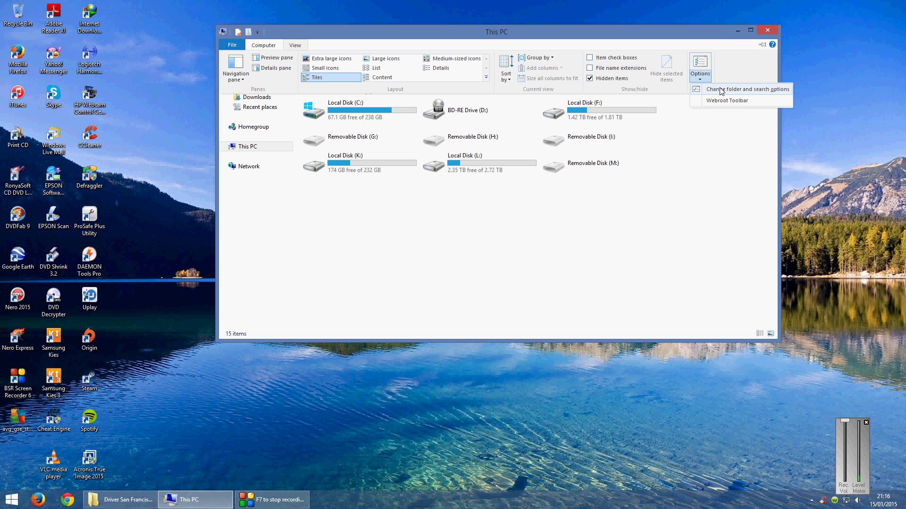
{"action": "left_click", "coordinate": [721, 90]}
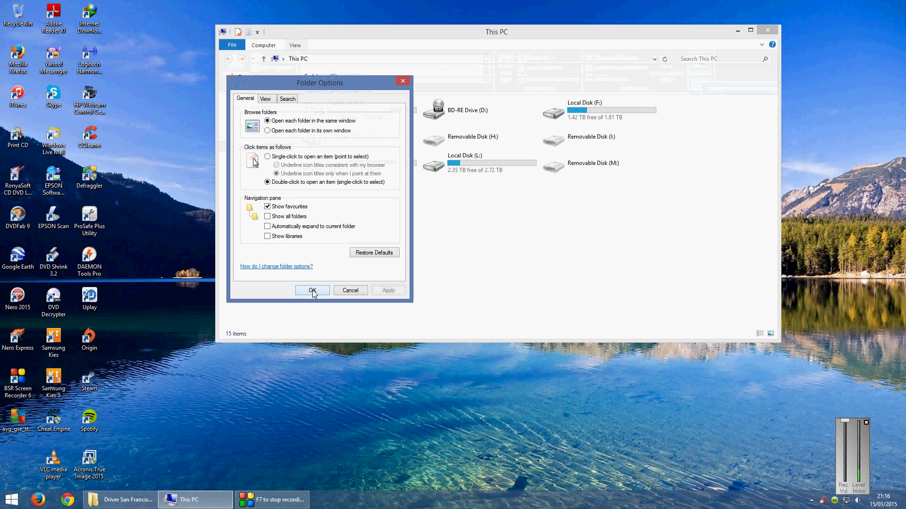
{"action": "left_click", "coordinate": [273, 101]}
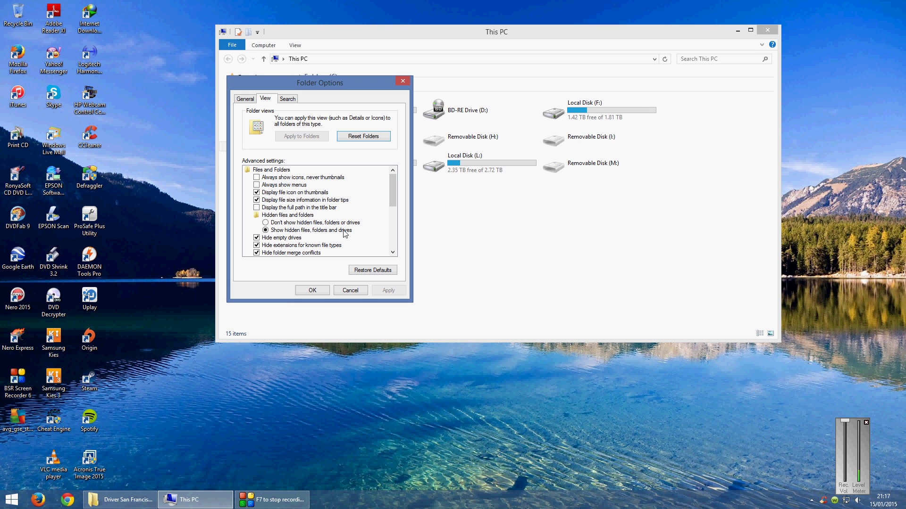
{"action": "left_click", "coordinate": [318, 290]}
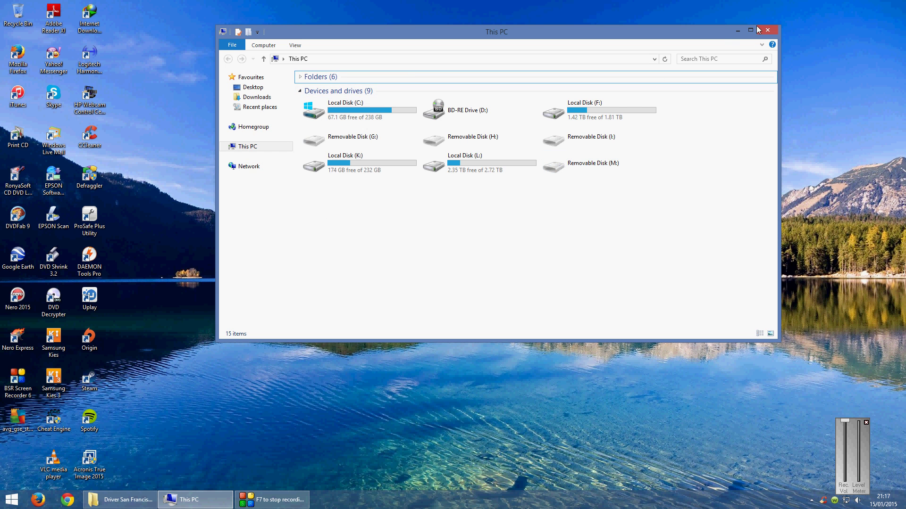
Step: Close This PC, then browse the Driver San Francisco folder to Disk1\InstData and select setup
{"action": "left_click", "coordinate": [775, 29]}
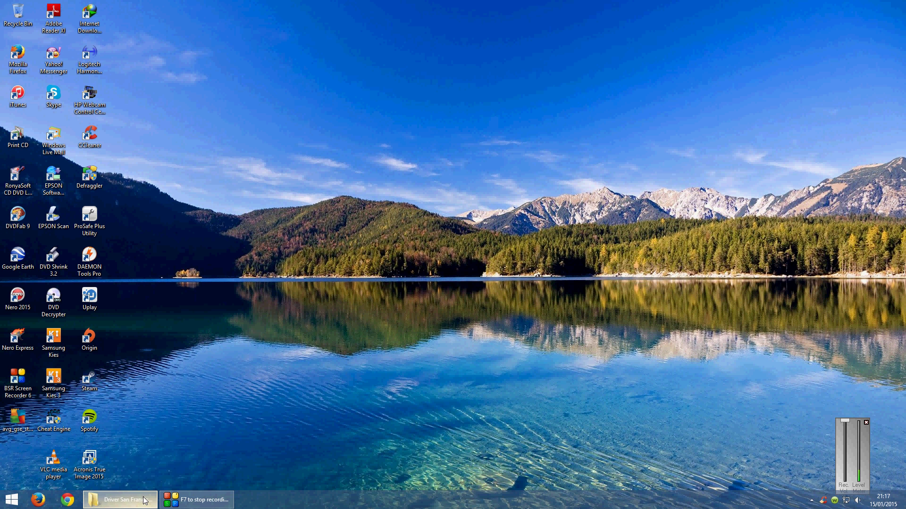
{"action": "left_click", "coordinate": [122, 500]}
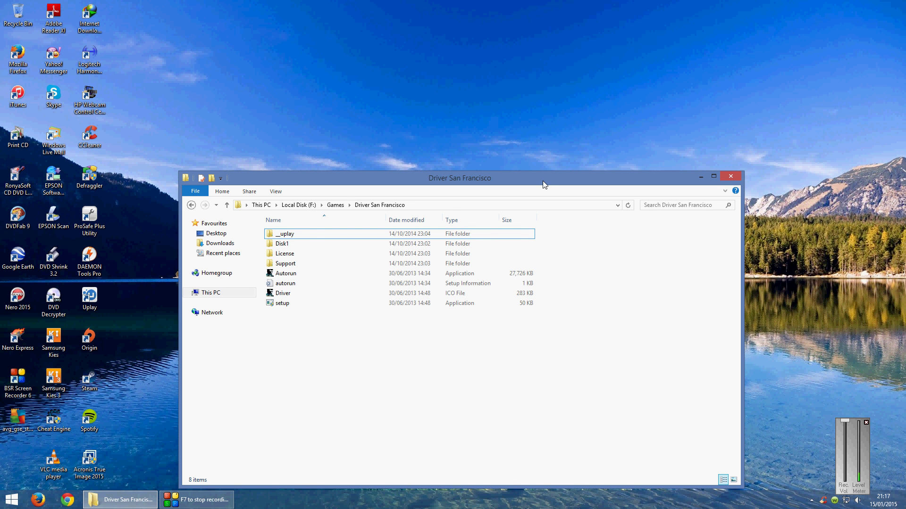
{"action": "left_click_drag", "start_coordinate": [543, 184], "coordinate": [616, 80]}
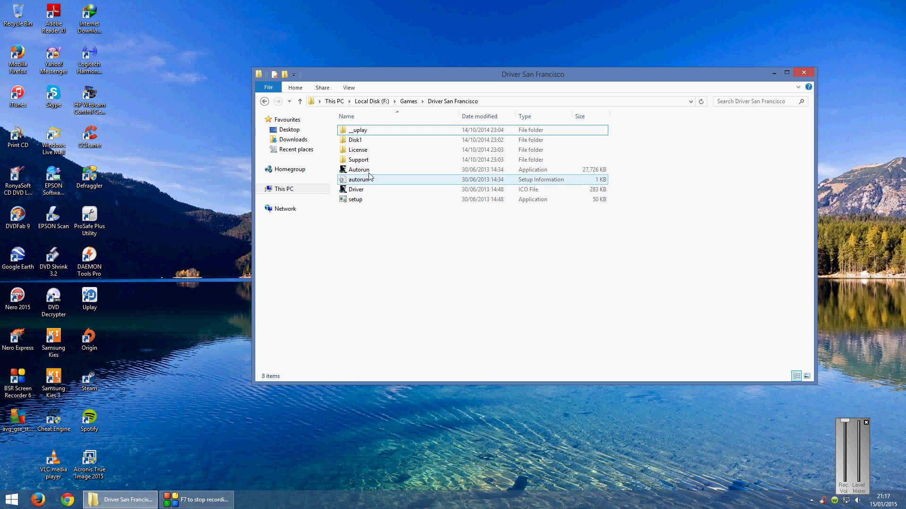
{"action": "left_click", "coordinate": [375, 132]}
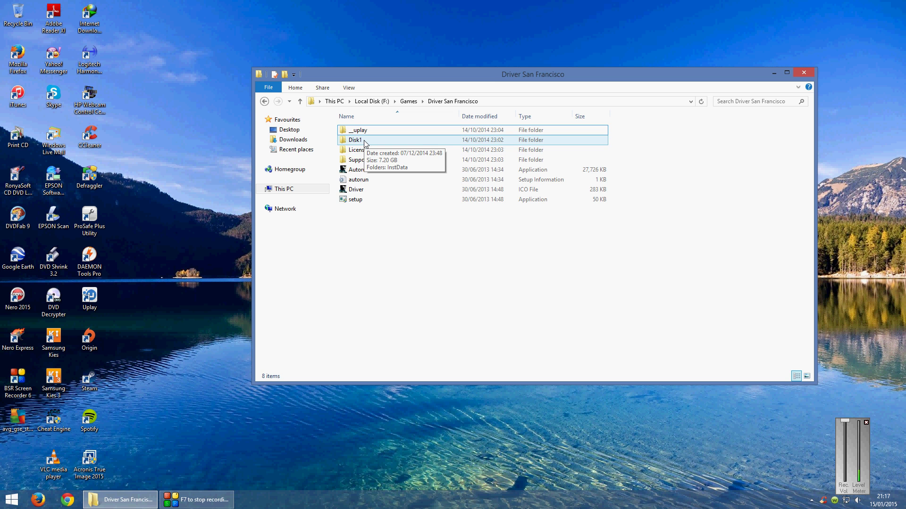
{"action": "double_click", "coordinate": [364, 142]}
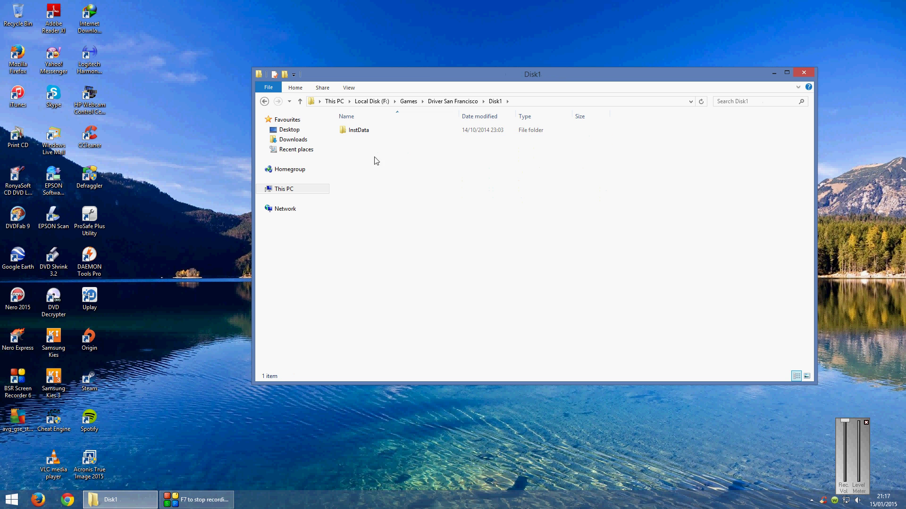
{"action": "double_click", "coordinate": [366, 133]}
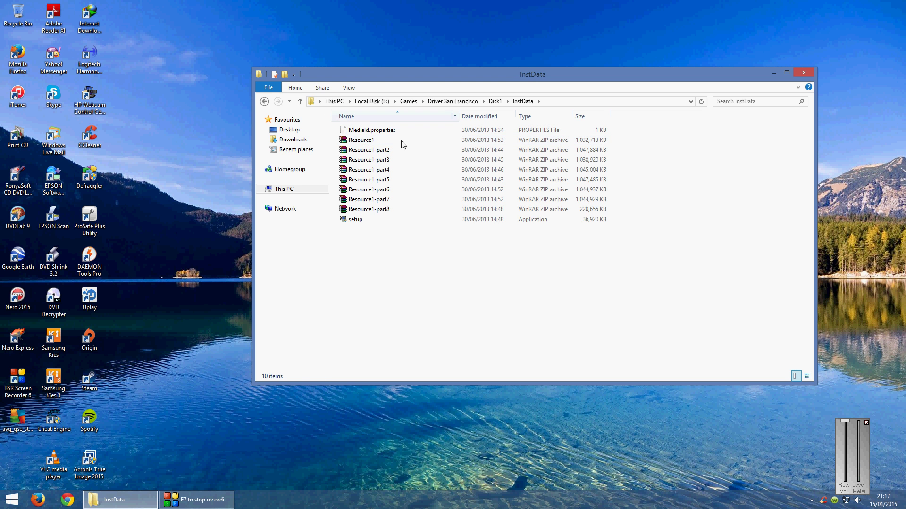
{"action": "left_click", "coordinate": [371, 221]}
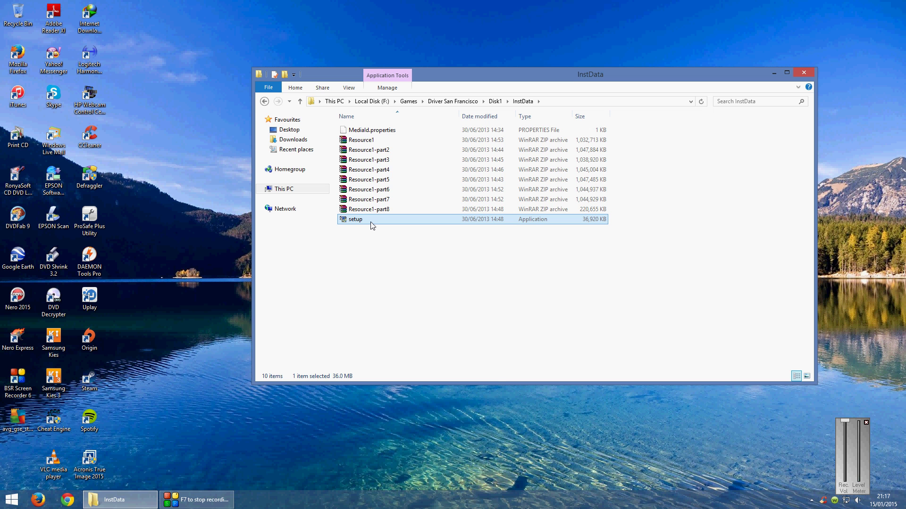
Step: Turn on Windows 7 compatibility mode in setup's Properties, then apply and close
{"action": "right_click", "coordinate": [372, 226]}
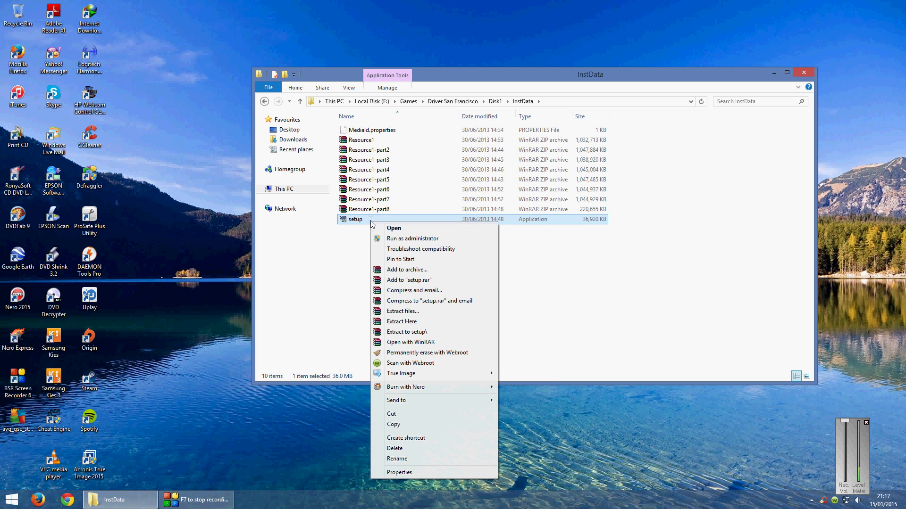
{"action": "left_click", "coordinate": [399, 473]}
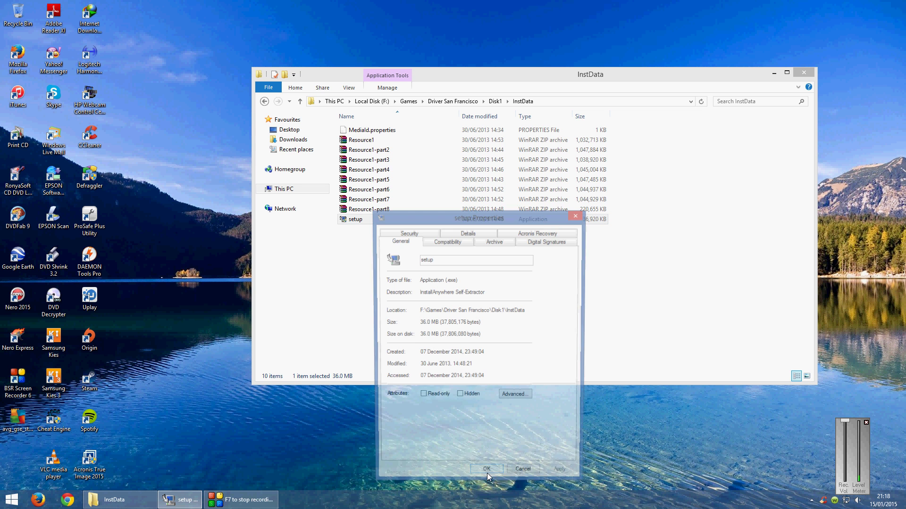
{"action": "left_click", "coordinate": [450, 243]}
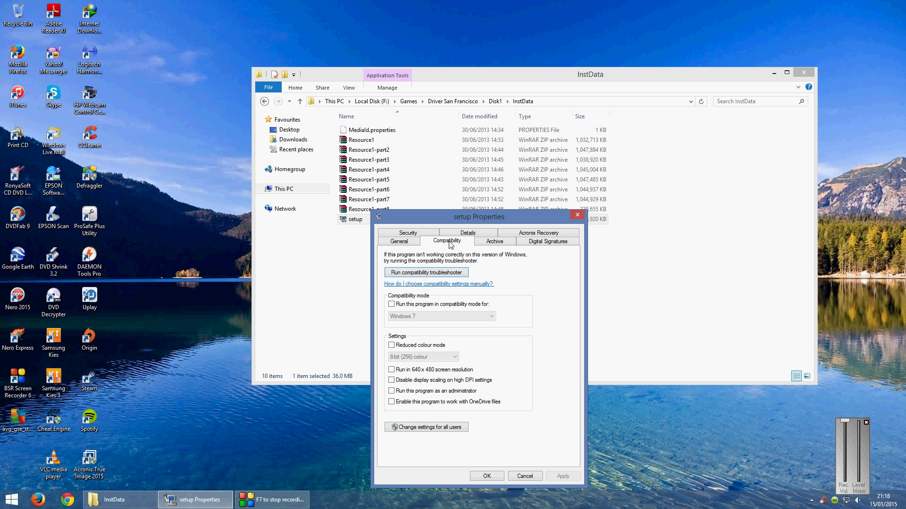
{"action": "left_click", "coordinate": [391, 305]}
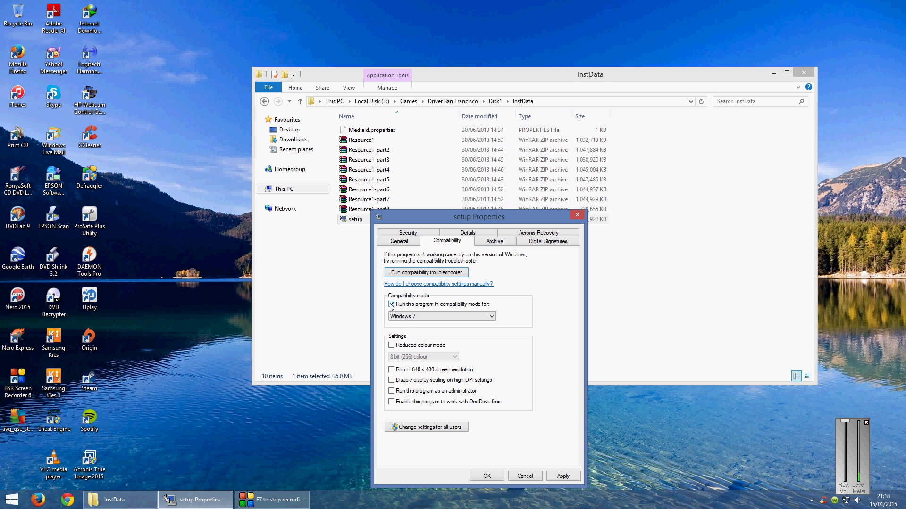
{"action": "left_click", "coordinate": [403, 319]}
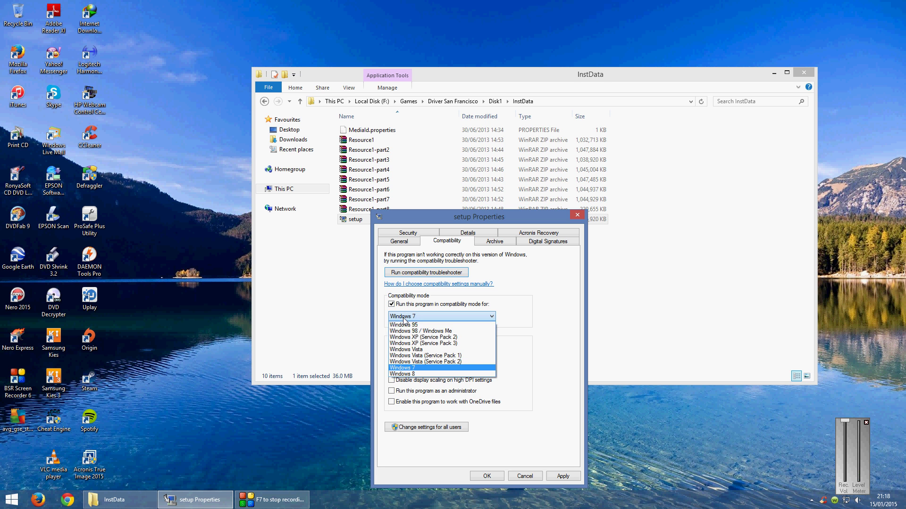
{"action": "left_click", "coordinate": [418, 368]}
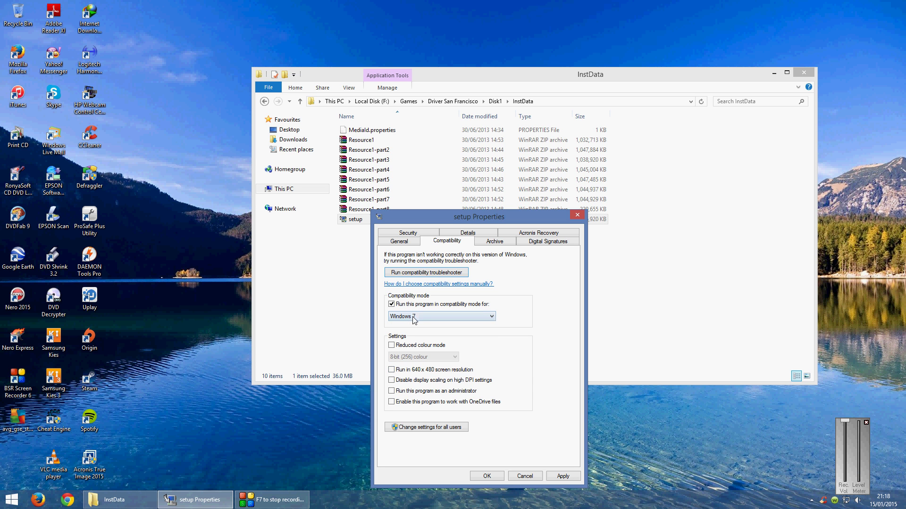
{"action": "left_click", "coordinate": [561, 474]}
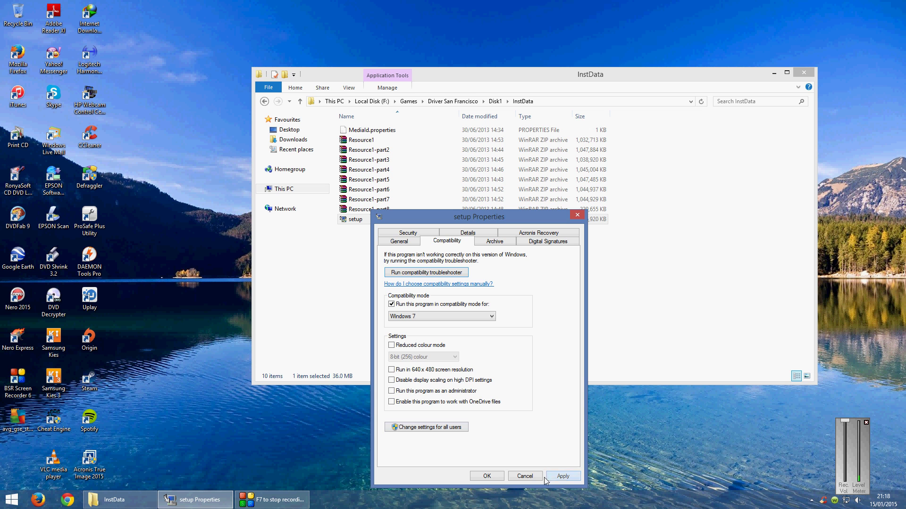
{"action": "left_click", "coordinate": [486, 476]}
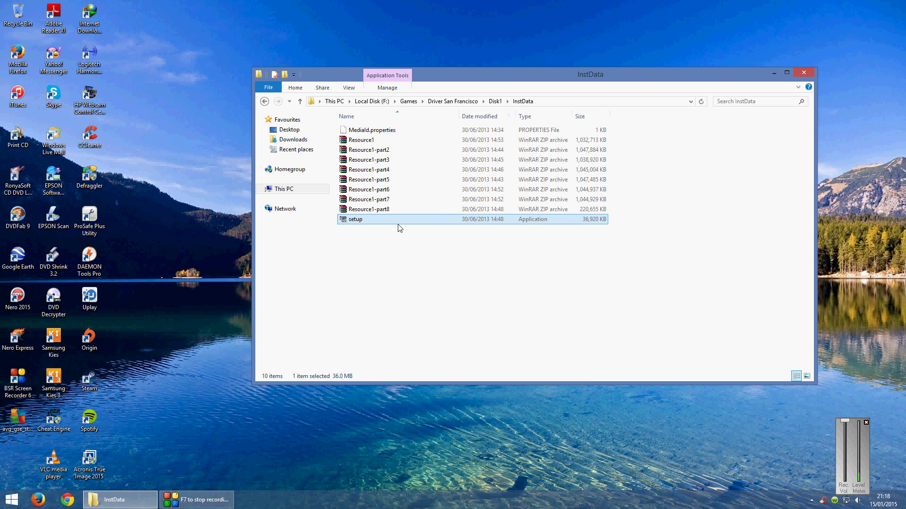
{"action": "mouse_move", "coordinate": [398, 221]}
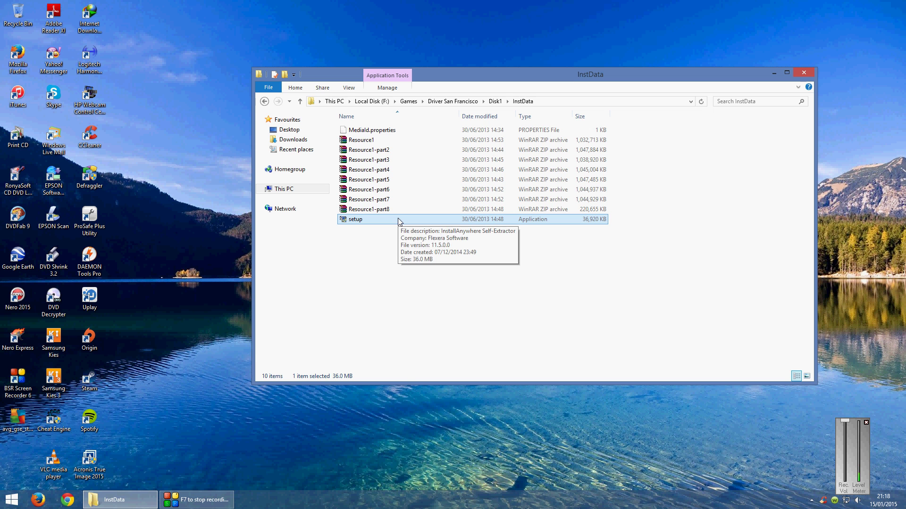
Step: Run setup as administrator with English as the language, then close the InstData window
{"action": "right_click", "coordinate": [398, 221]}
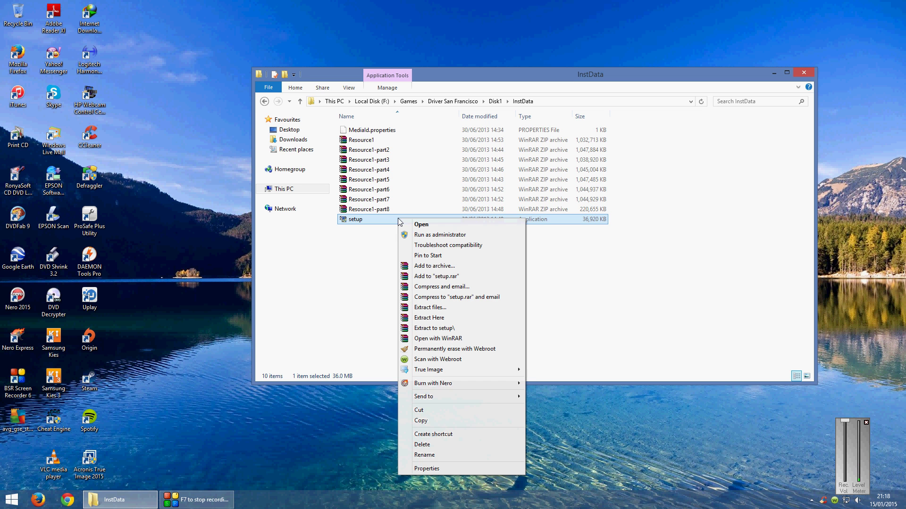
{"action": "left_click", "coordinate": [439, 236]}
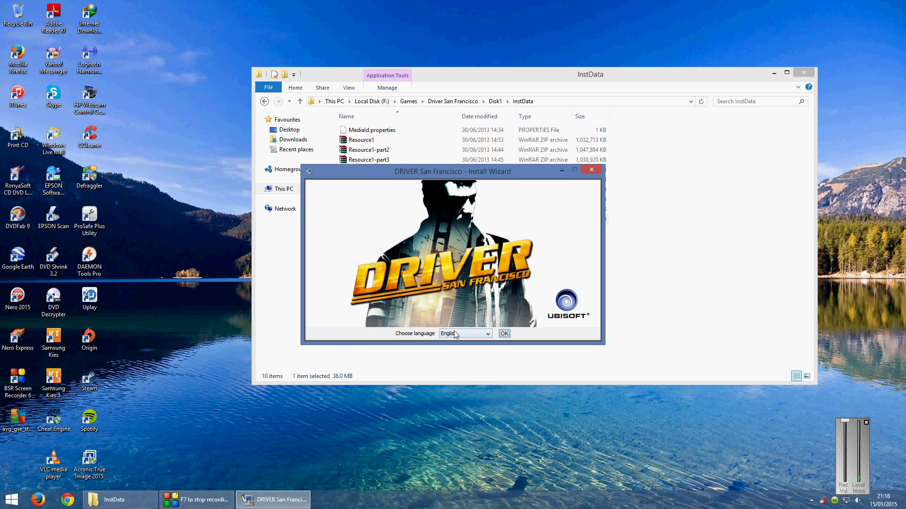
{"action": "left_click", "coordinate": [504, 334]}
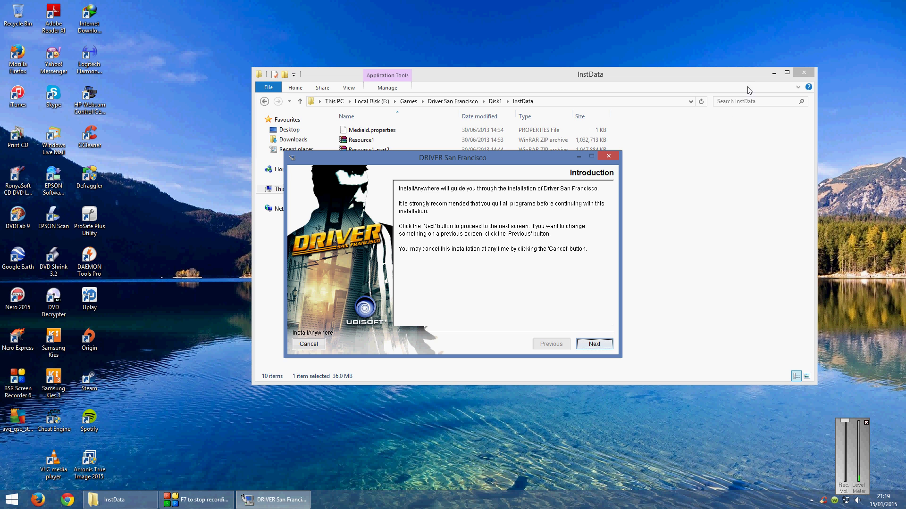
{"action": "left_click", "coordinate": [803, 74]}
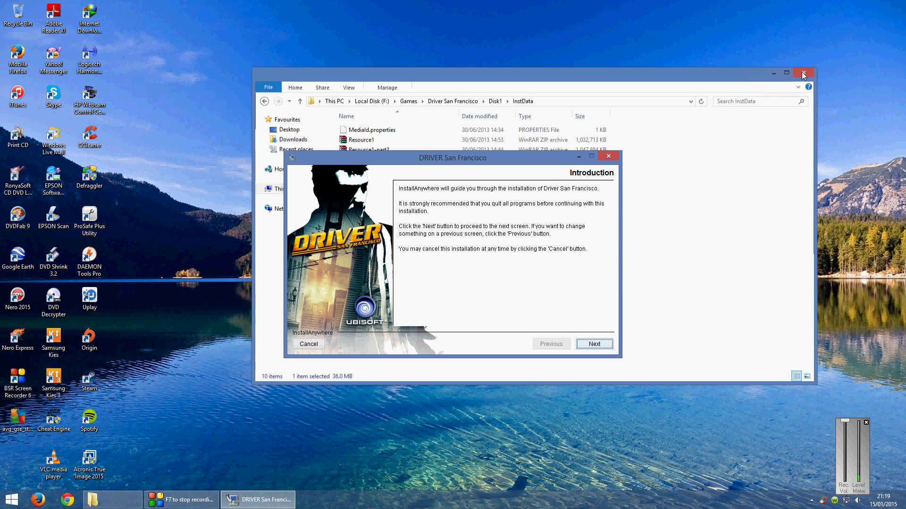
Step: Move past the installer introduction and accept the license agreement
{"action": "left_click", "coordinate": [605, 349]}
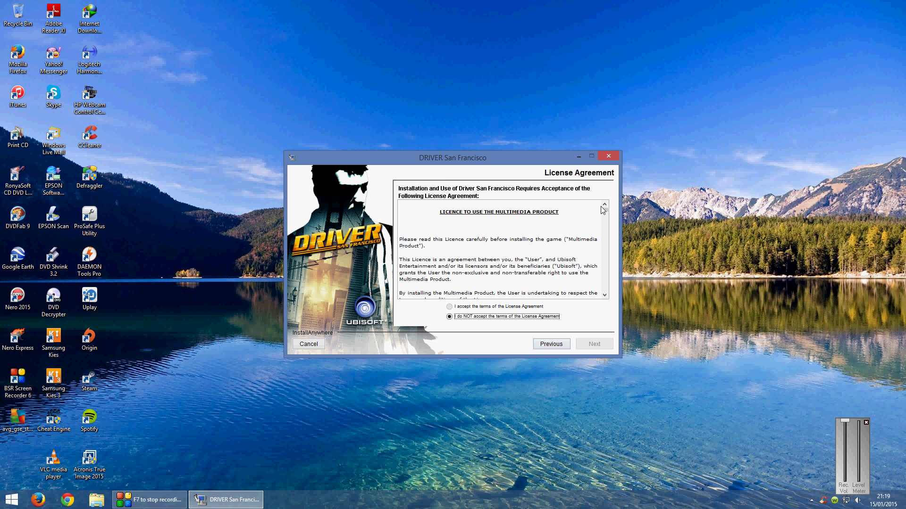
{"action": "left_click_drag", "start_coordinate": [602, 210], "coordinate": [609, 305]}
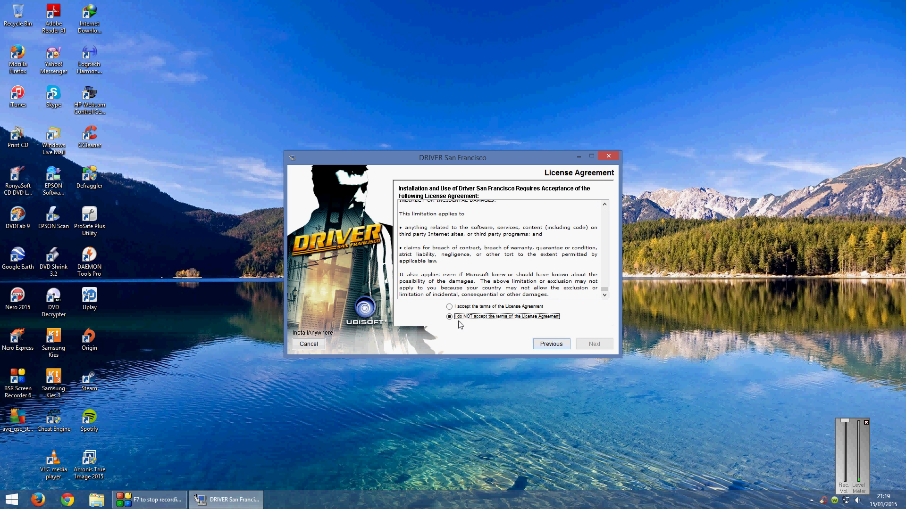
{"action": "left_click", "coordinate": [480, 308]}
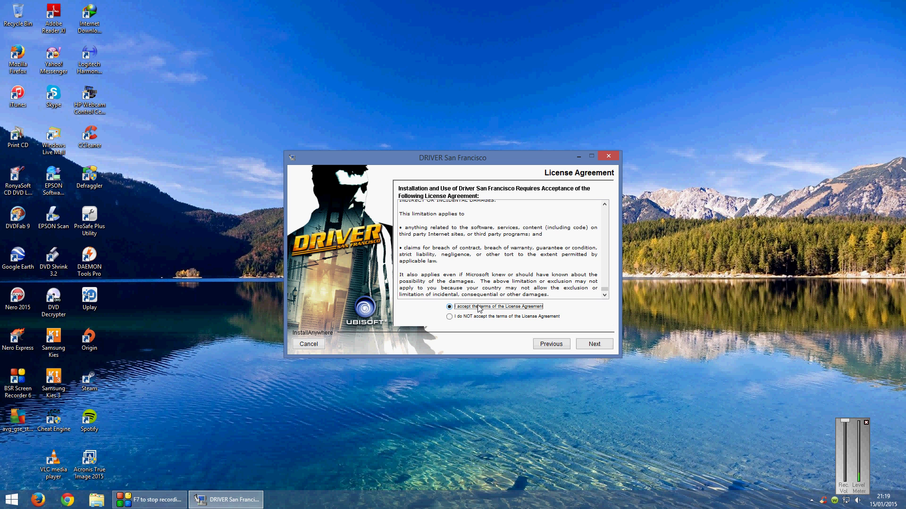
{"action": "left_click", "coordinate": [593, 346]}
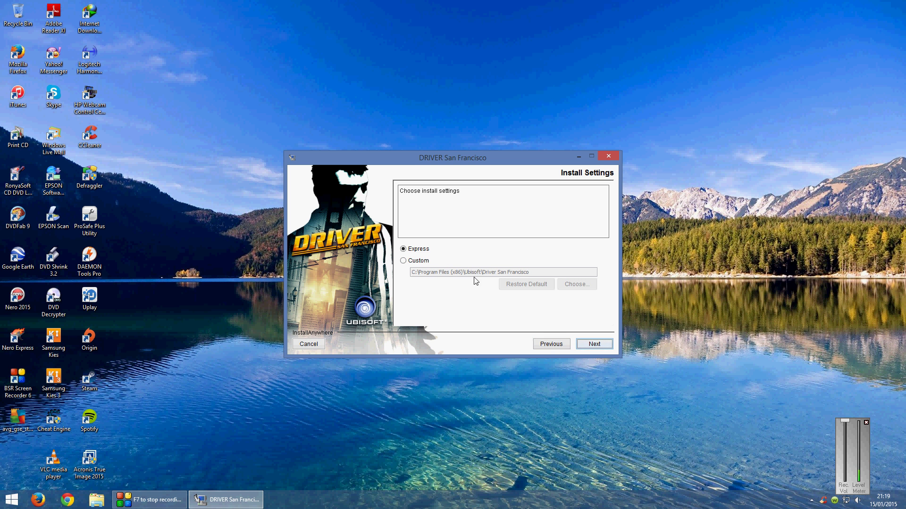
Step: Set the custom install folder to C:\Games\Driver San Francisco and continue to the summary
{"action": "left_click", "coordinate": [424, 262]}
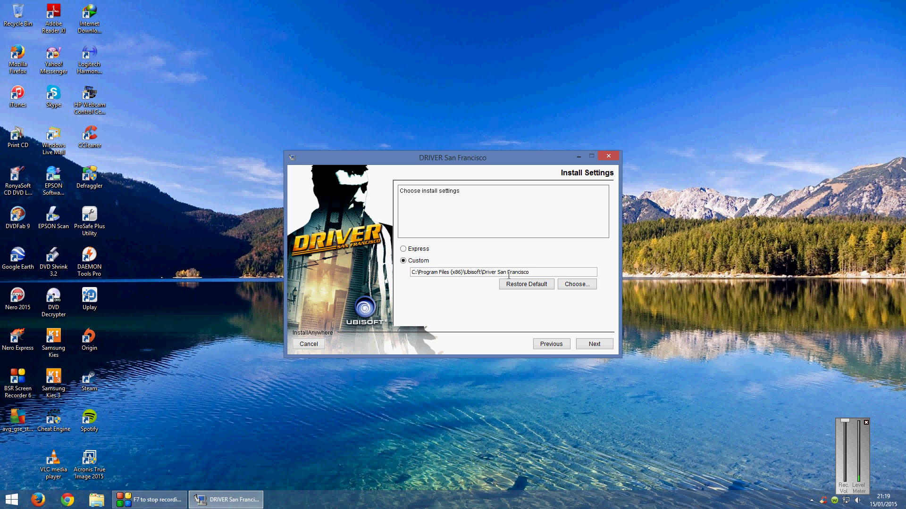
{"action": "key", "text": "BackSpace"}
{"action": "key", "text": "BackSpace"}
{"action": "key", "text": "BackSpace"}
{"action": "key", "text": "BackSpace"}
{"action": "key", "text": "BackSpace"}
{"action": "key", "text": "BackSpace"}
{"action": "key", "text": "BackSpace"}
{"action": "key", "text": "BackSpace"}
{"action": "key", "text": "BackSpace"}
{"action": "key", "text": "BackSpace"}
{"action": "key", "text": "BackSpace"}
{"action": "key", "text": "BackSpace"}
{"action": "key", "text": "BackSpace"}
{"action": "key", "text": "BackSpace"}
{"action": "key", "text": "BackSpace"}
{"action": "key", "text": "BackSpace"}
{"action": "key", "text": "BackSpace"}
{"action": "key", "text": "BackSpace"}
{"action": "key", "text": "BackSpace"}
{"action": "key", "text": "BackSpace"}
{"action": "key", "text": "BackSpace"}
{"action": "key", "text": "BackSpace"}
{"action": "key", "text": "BackSpace"}
{"action": "type", "text": "Games"}
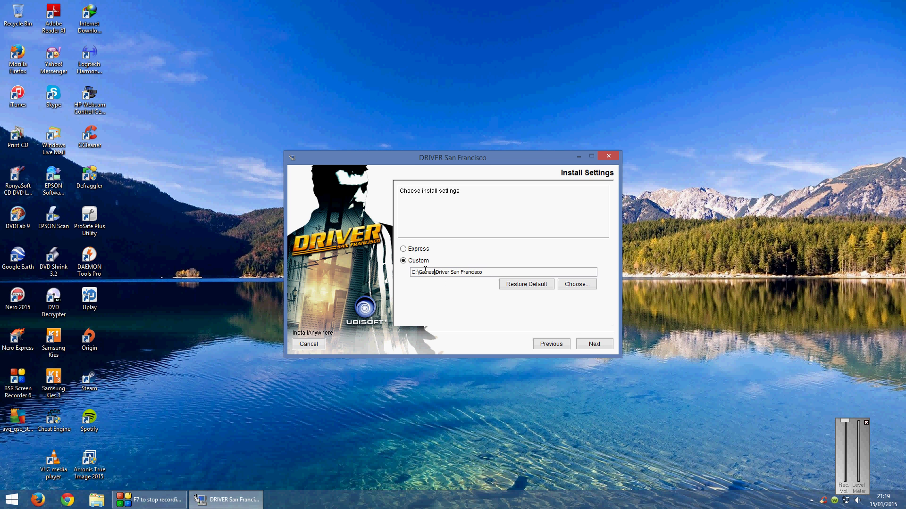
{"action": "left_click", "coordinate": [589, 348]}
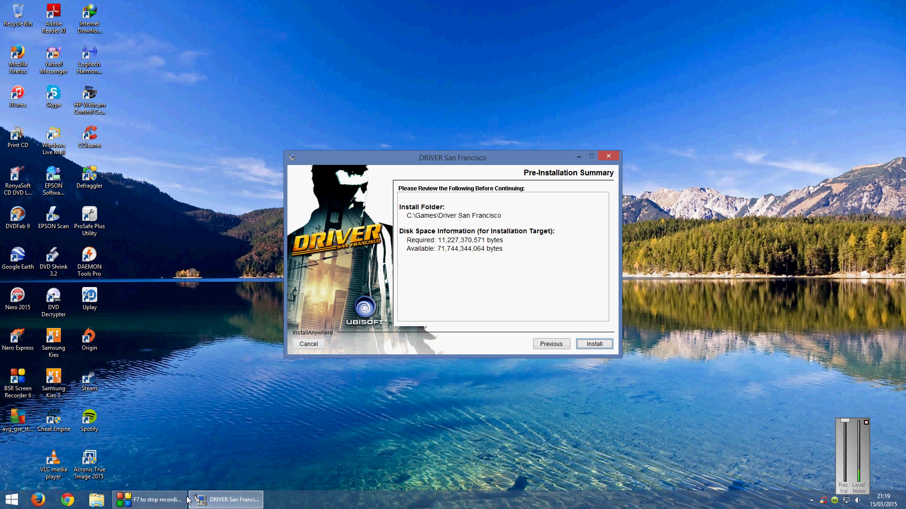
Step: Let the game install to C:\Games\Driver San Francisco, then move the Install Complete window up
{"action": "mouse_move", "coordinate": [174, 503]}
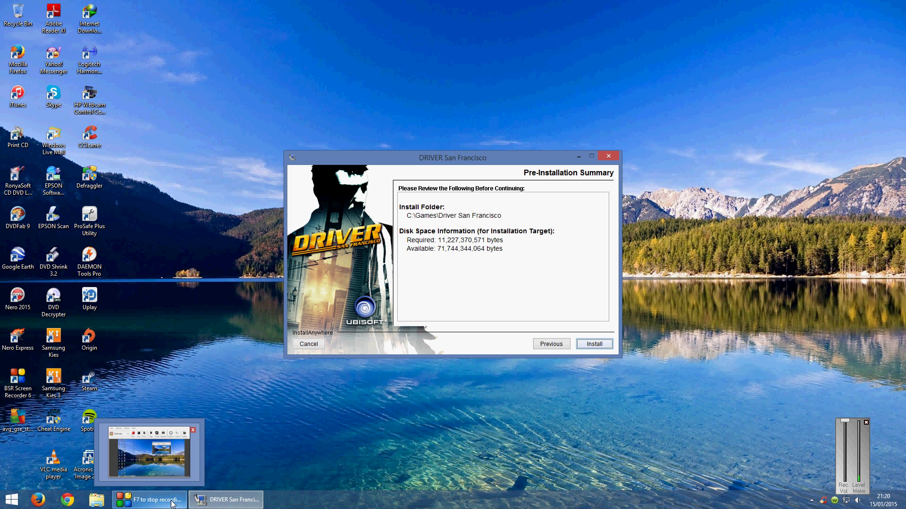
{"action": "left_click", "coordinate": [156, 500]}
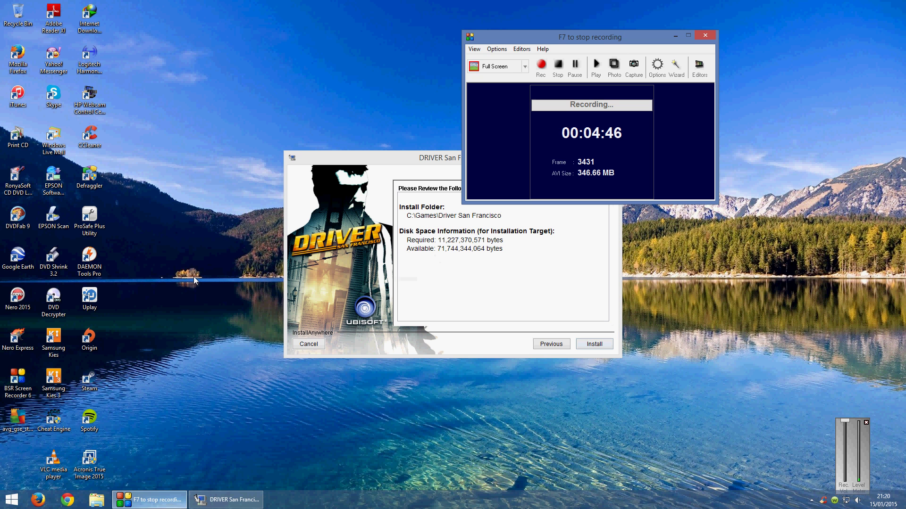
{"action": "left_click", "coordinate": [574, 69]}
{"action": "left_click", "coordinate": [574, 70]}
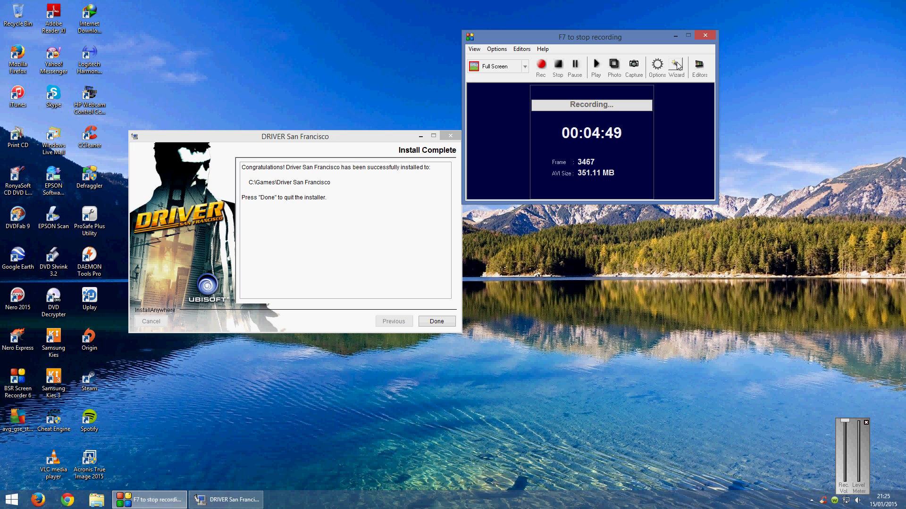
{"action": "left_click", "coordinate": [675, 36]}
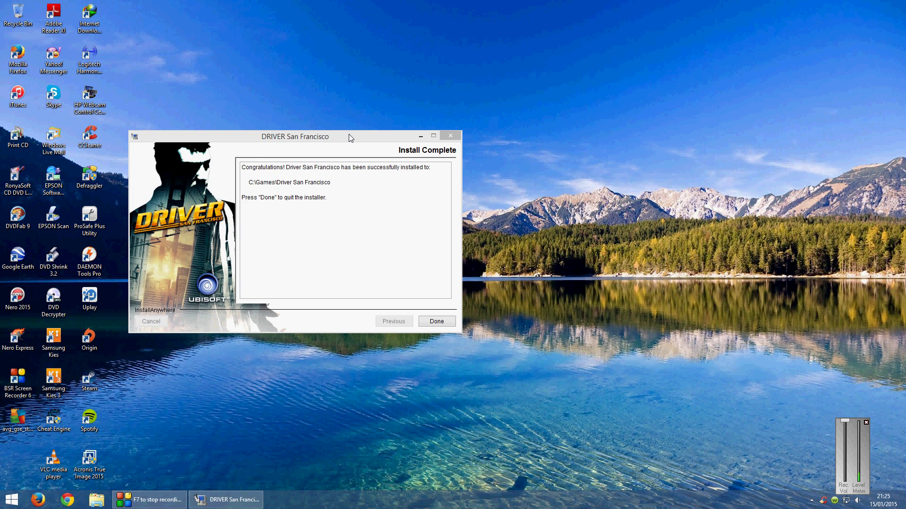
{"action": "left_click_drag", "start_coordinate": [350, 137], "coordinate": [506, 88]}
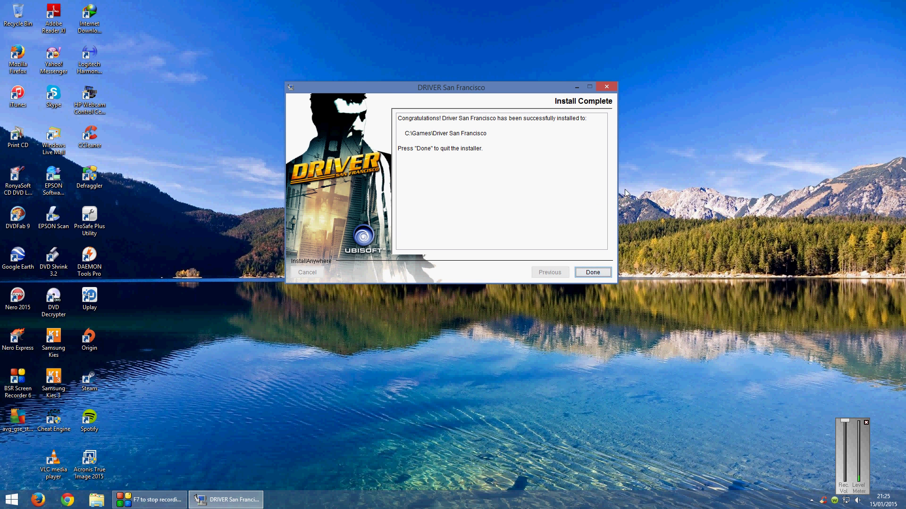
Step: Click Done on the Install Complete page to quit the installer
{"action": "left_click", "coordinate": [593, 273]}
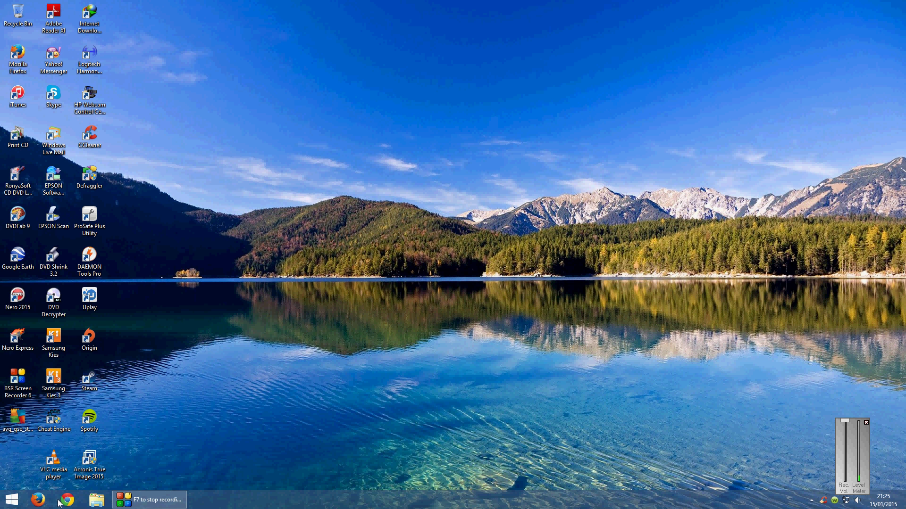
Step: Pin Driver San Francisco to Start from the Apps list and launch it from its tile
{"action": "left_click", "coordinate": [17, 503]}
{"action": "scroll", "coordinate": [556, 374], "scroll_direction": "down", "scroll_amount": 2}
{"action": "scroll", "coordinate": [555, 375], "scroll_direction": "down", "scroll_amount": 2}
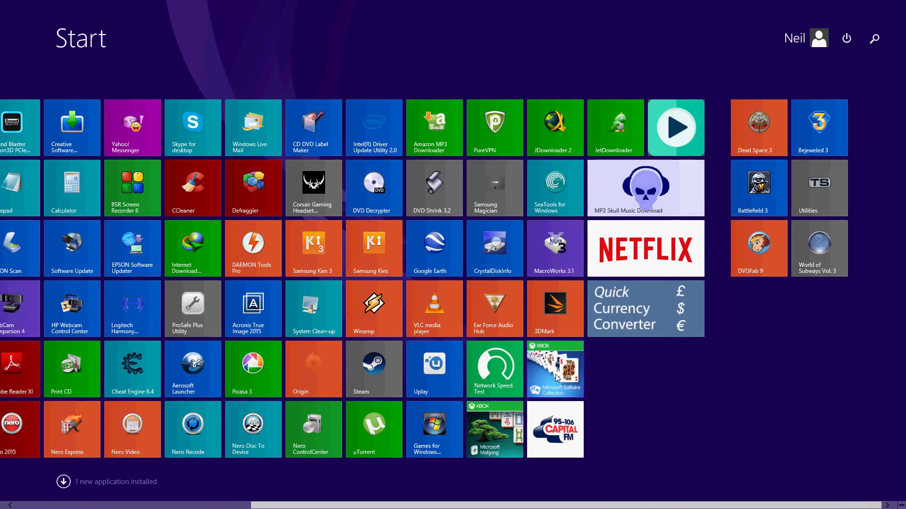
{"action": "scroll", "coordinate": [283, 425], "scroll_direction": "up", "scroll_amount": 5}
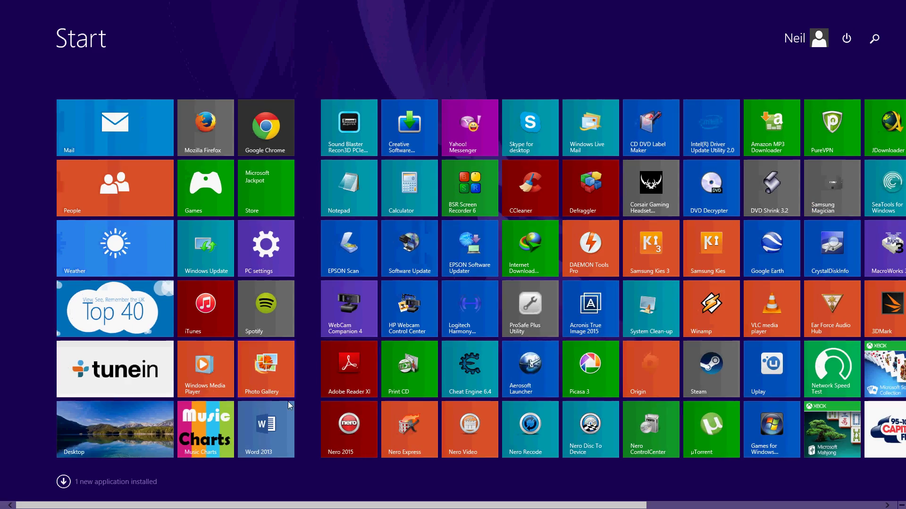
{"action": "left_click", "coordinate": [64, 482]}
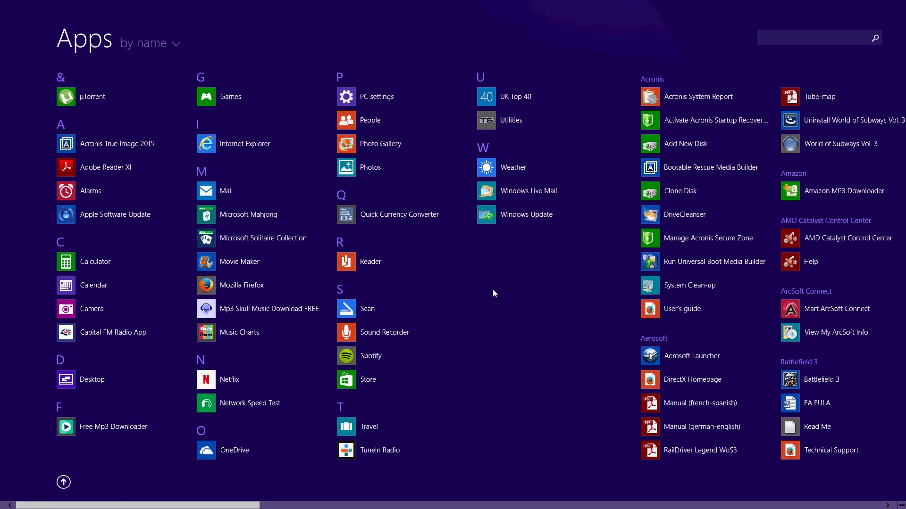
{"action": "scroll", "coordinate": [493, 293], "scroll_direction": "down", "scroll_amount": 4}
{"action": "scroll", "coordinate": [493, 290], "scroll_direction": "down", "scroll_amount": 5}
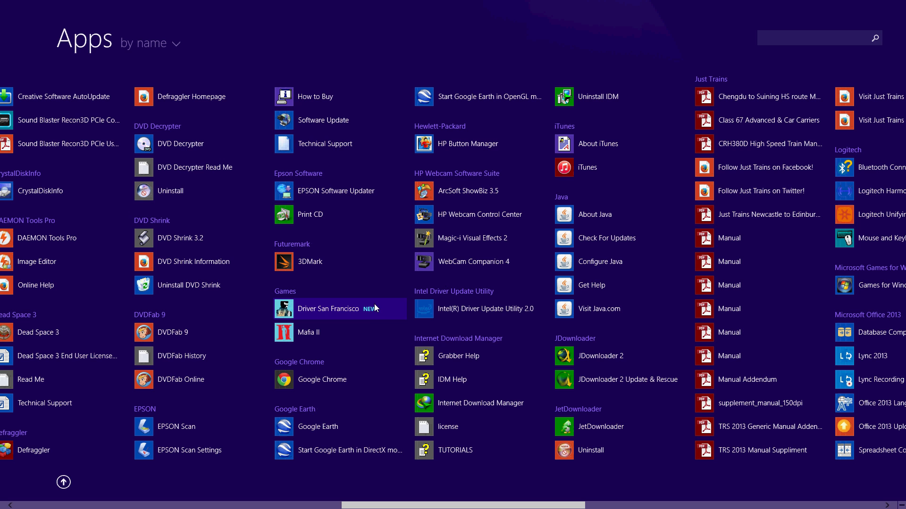
{"action": "right_click", "coordinate": [361, 307]}
{"action": "left_click", "coordinate": [390, 316]}
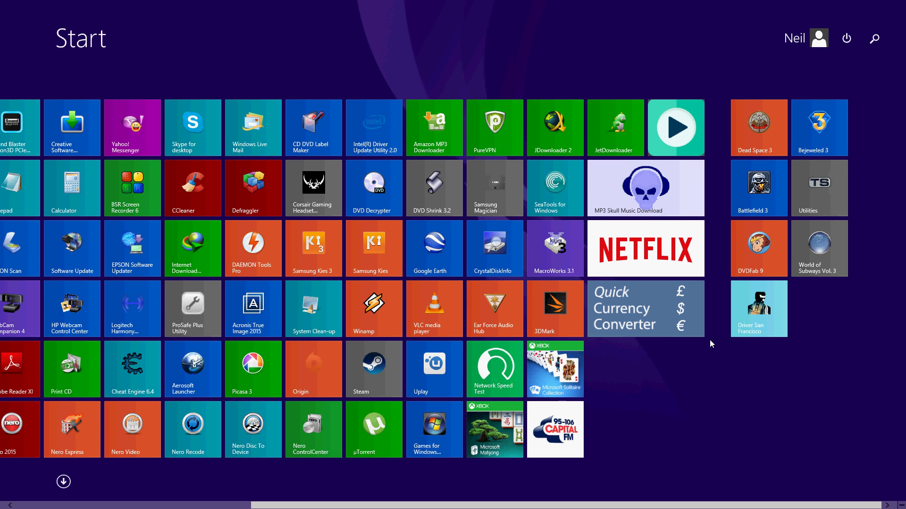
{"action": "left_click", "coordinate": [763, 310]}
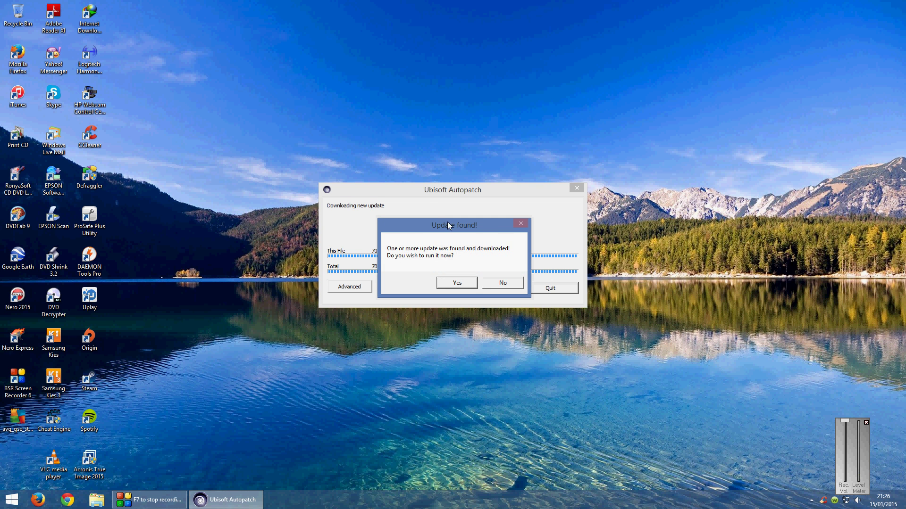
Step: Run the downloaded 70,106,968-byte update with English chosen, which triggers a UI mode error
{"action": "left_click", "coordinate": [457, 283]}
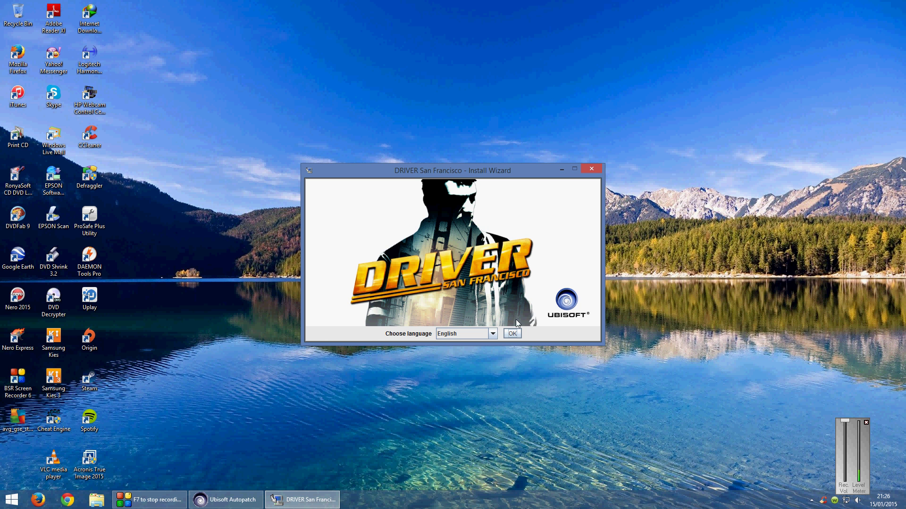
{"action": "left_click", "coordinate": [515, 335]}
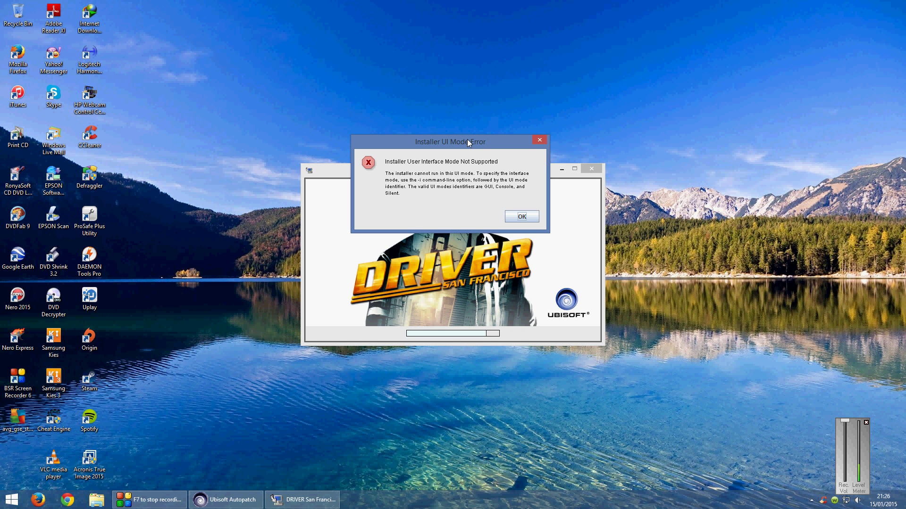
Step: Dismiss the installer error, cancel the Starting game patch prompt, and close Uplay
{"action": "left_click", "coordinate": [522, 217]}
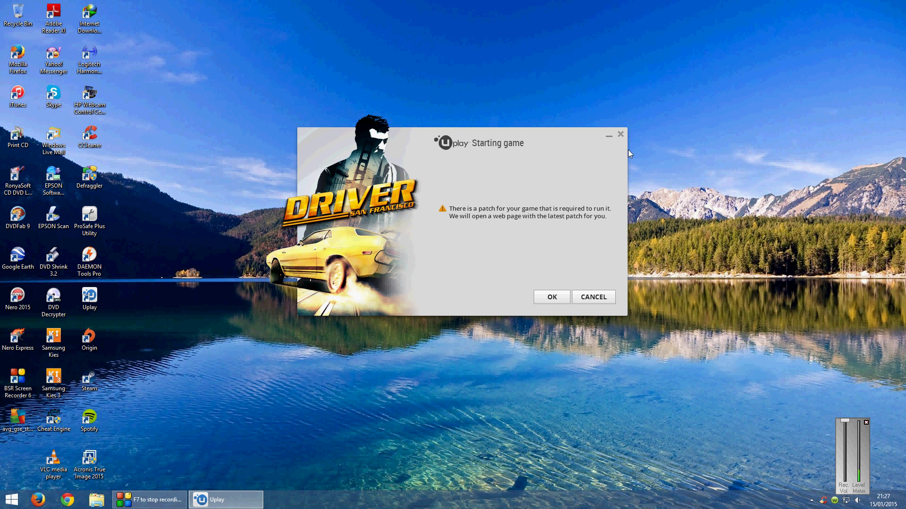
{"action": "left_click", "coordinate": [598, 300]}
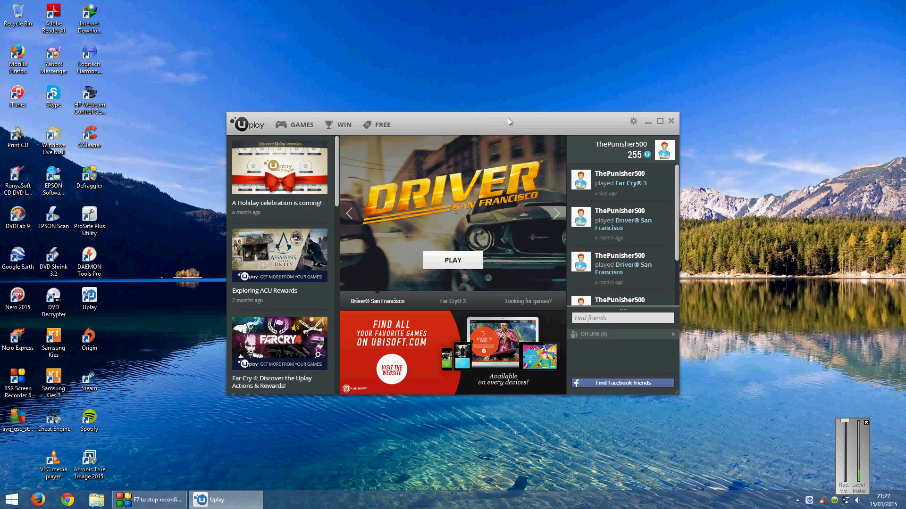
{"action": "left_click", "coordinate": [671, 121]}
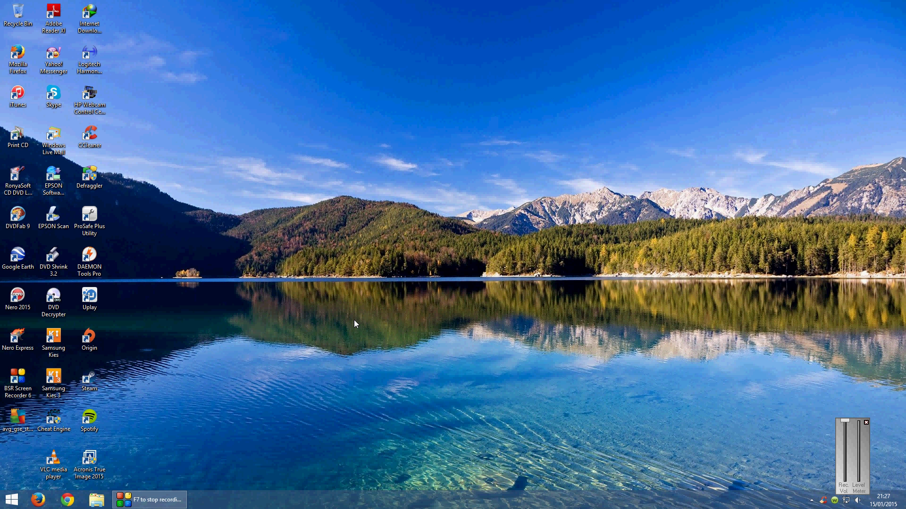
Step: Browse from This PC to C:\Users\<profile>\AppData\Local\Temp in File Explorer
{"action": "left_click", "coordinate": [96, 501]}
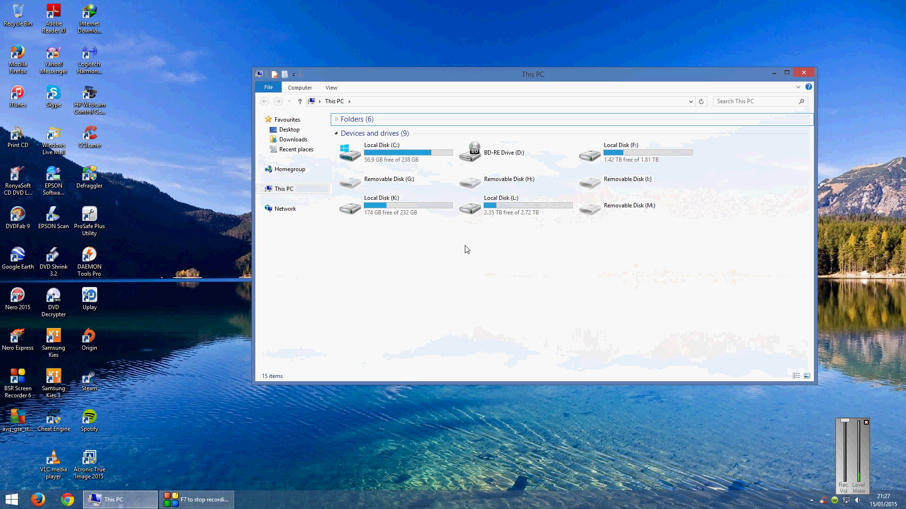
{"action": "double_click", "coordinate": [388, 155]}
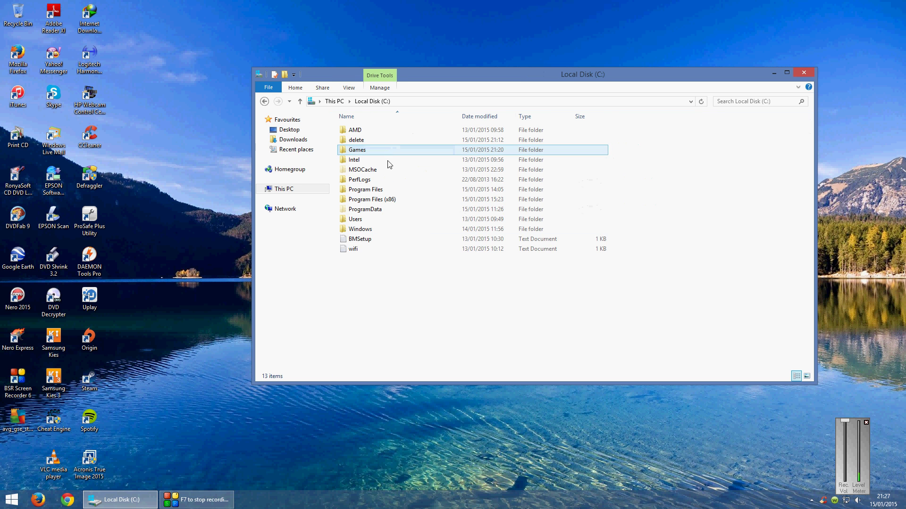
{"action": "double_click", "coordinate": [357, 221]}
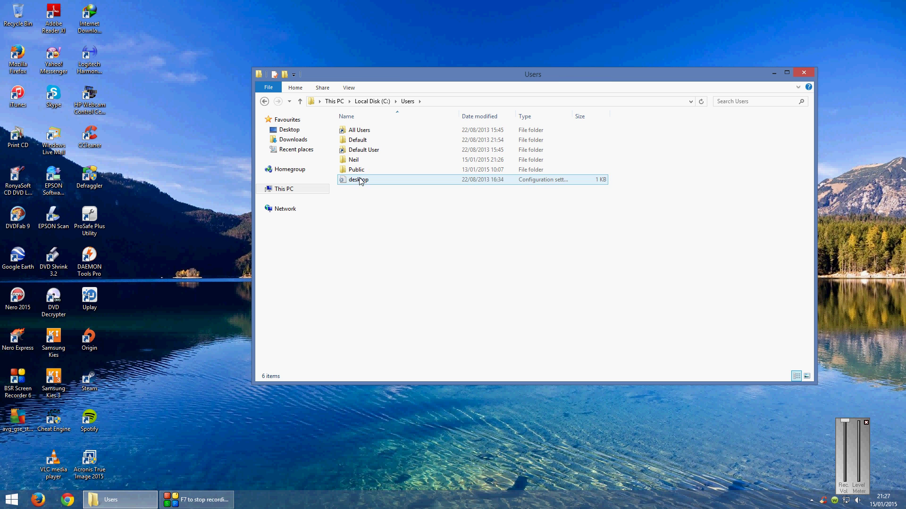
{"action": "left_click", "coordinate": [359, 161]}
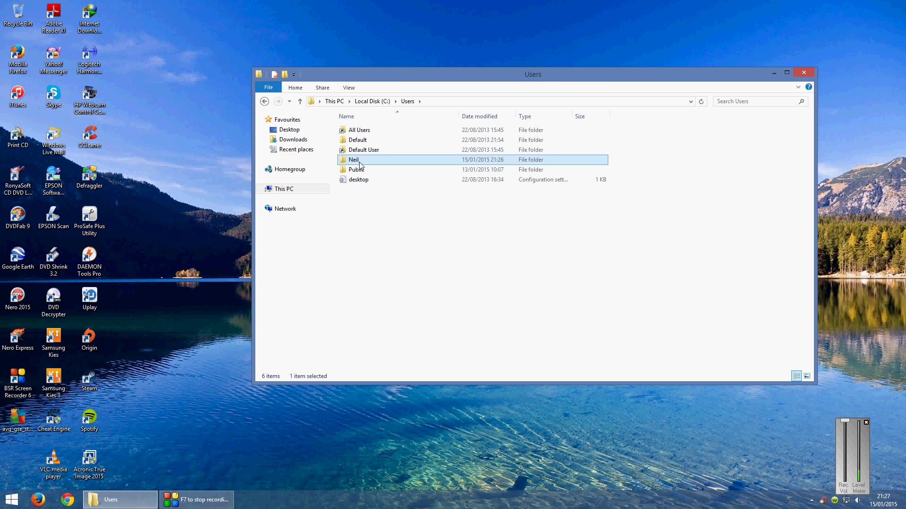
{"action": "double_click", "coordinate": [360, 163]}
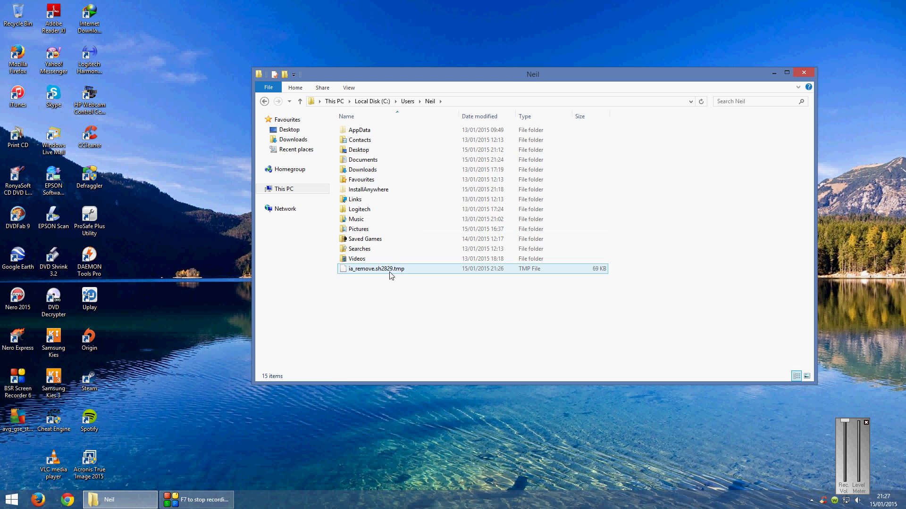
{"action": "double_click", "coordinate": [367, 134]}
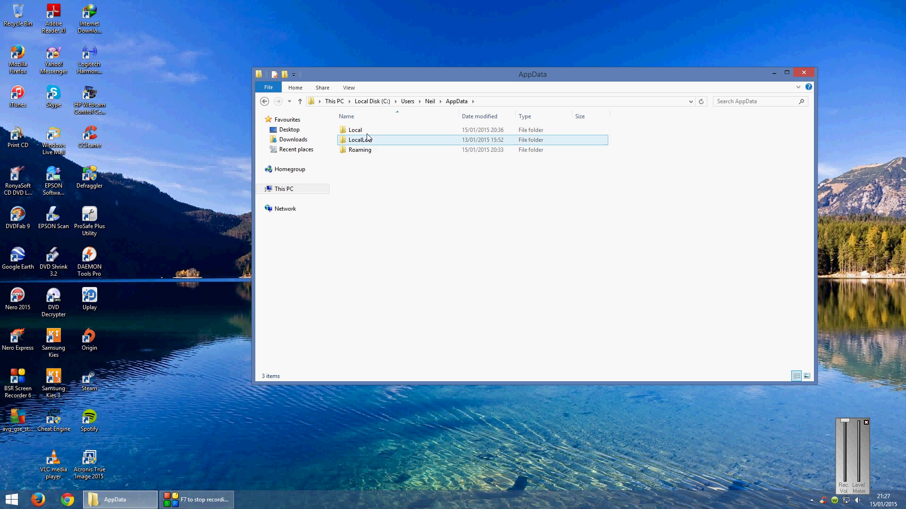
{"action": "double_click", "coordinate": [366, 132]}
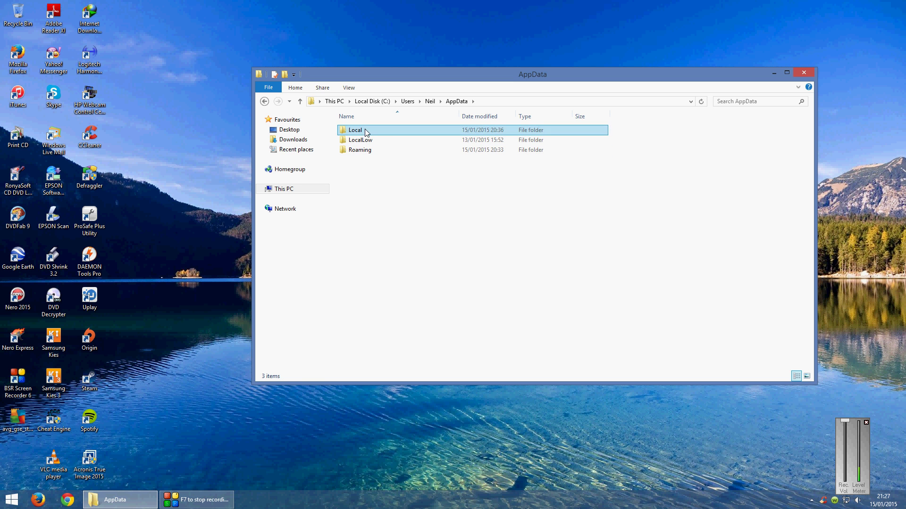
{"action": "scroll", "coordinate": [396, 232], "scroll_direction": "down", "scroll_amount": 6}
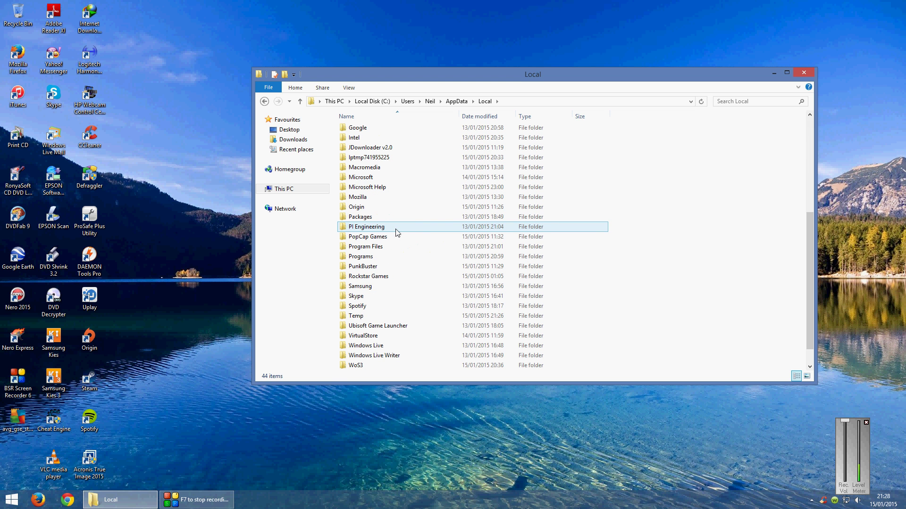
{"action": "left_click", "coordinate": [392, 319]}
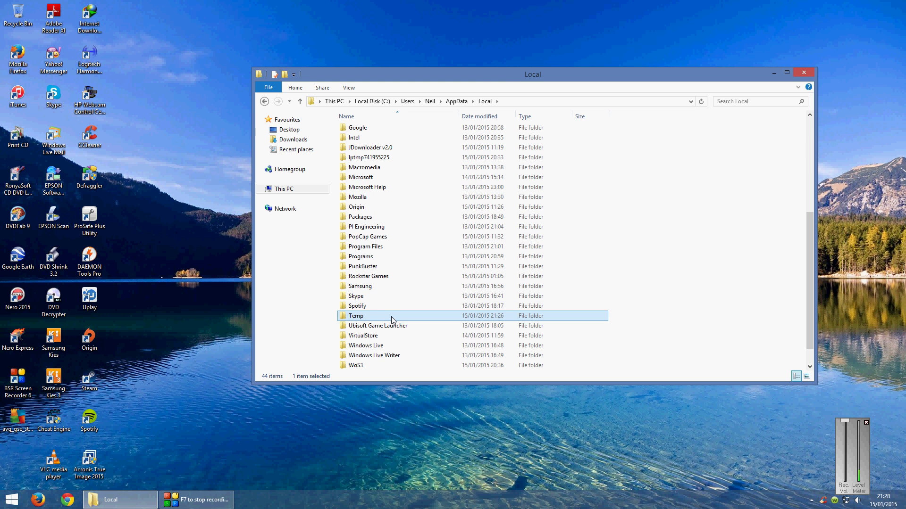
{"action": "double_click", "coordinate": [391, 317]}
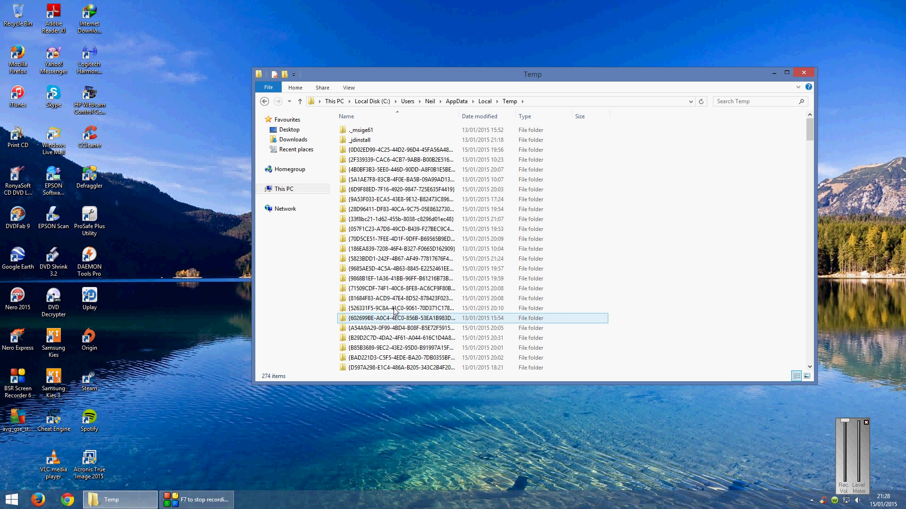
Step: Scroll to the bottom of the 274-item Temp folder to reveal ubi1271.tmp
{"action": "scroll", "coordinate": [411, 276], "scroll_direction": "down", "scroll_amount": 10}
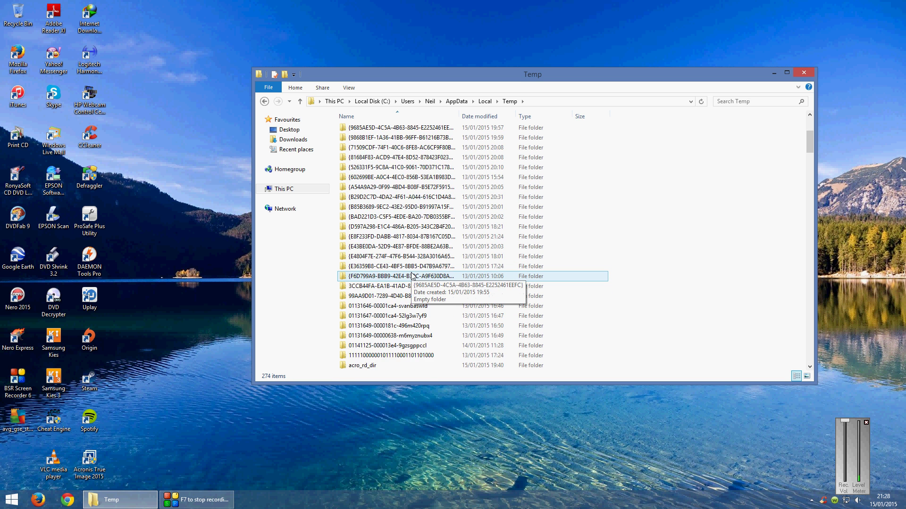
{"action": "scroll", "coordinate": [412, 276], "scroll_direction": "down", "scroll_amount": 19}
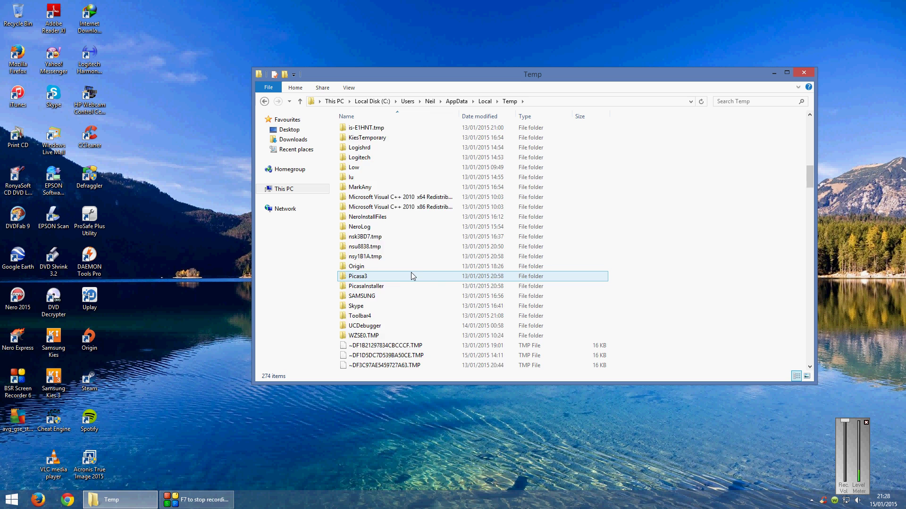
{"action": "scroll", "coordinate": [411, 276], "scroll_direction": "down", "scroll_amount": 20}
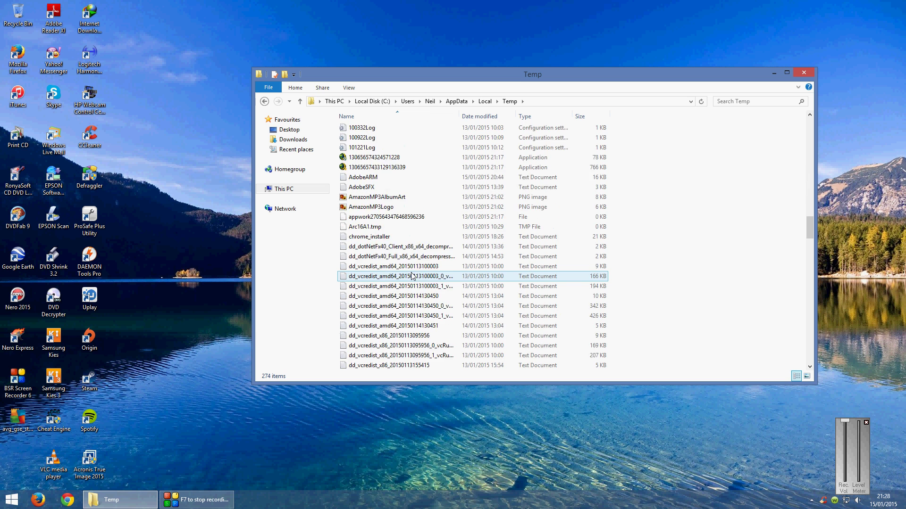
{"action": "scroll", "coordinate": [411, 276], "scroll_direction": "down", "scroll_amount": 15}
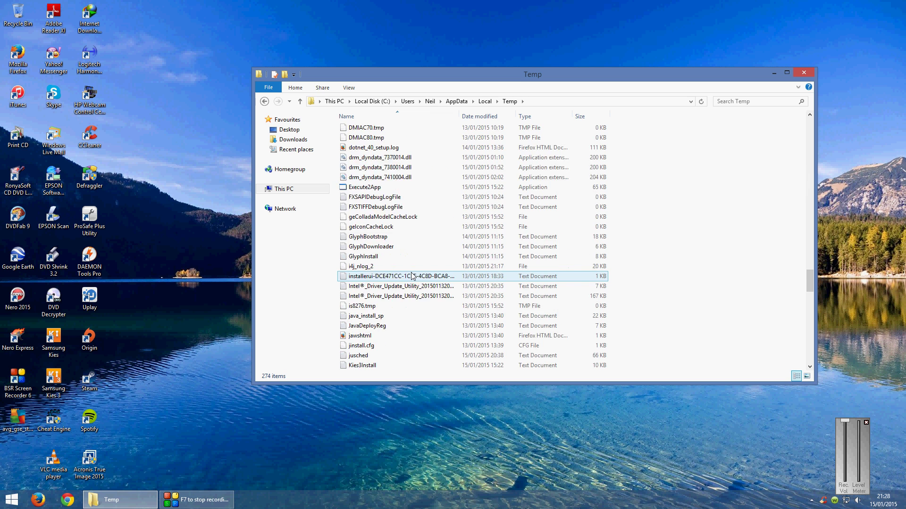
{"action": "scroll", "coordinate": [412, 276], "scroll_direction": "down", "scroll_amount": 20}
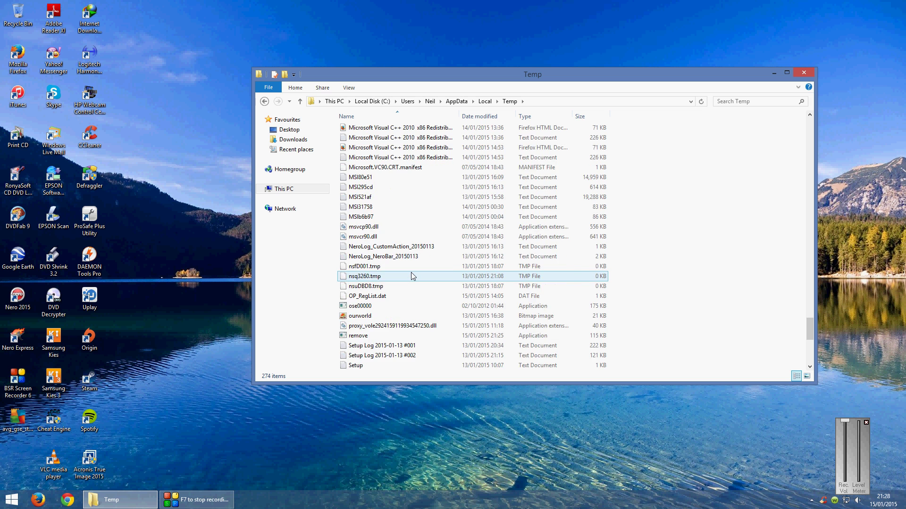
{"action": "scroll", "coordinate": [412, 276], "scroll_direction": "down", "scroll_amount": 2}
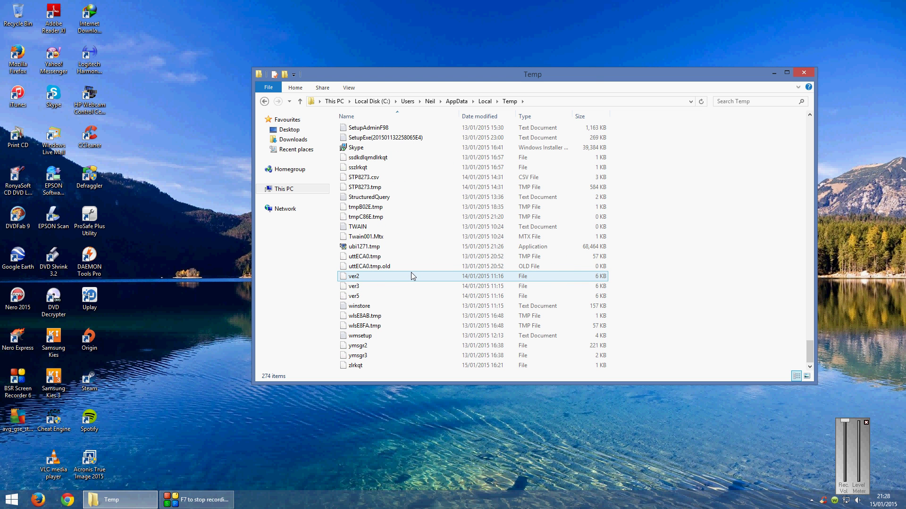
Step: In ubi1271.tmp's Properties, enable Windows 7 compatibility mode, apply it and close the dialog
{"action": "left_click", "coordinate": [361, 248]}
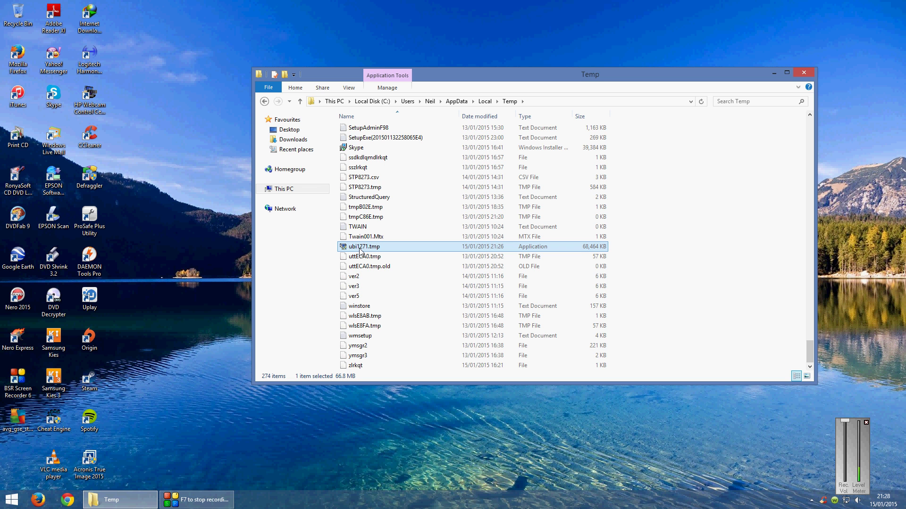
{"action": "mouse_move", "coordinate": [363, 250]}
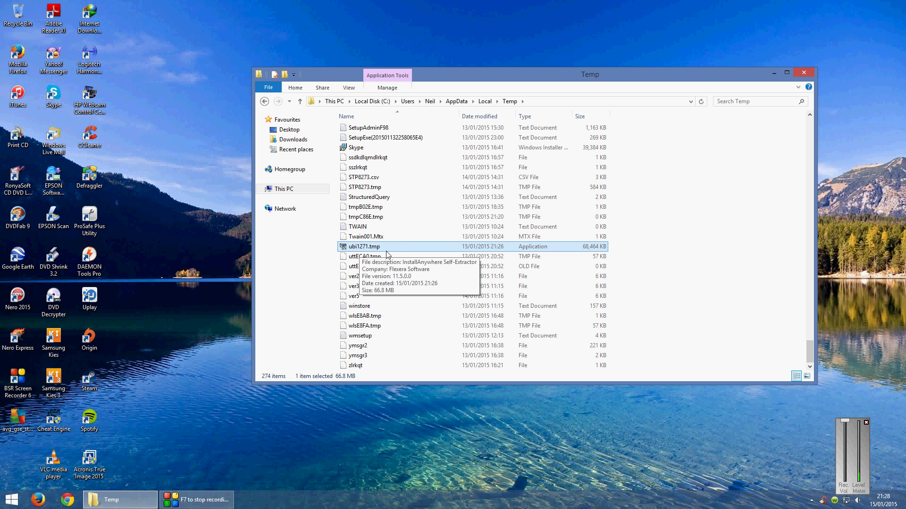
{"action": "mouse_move", "coordinate": [398, 249]}
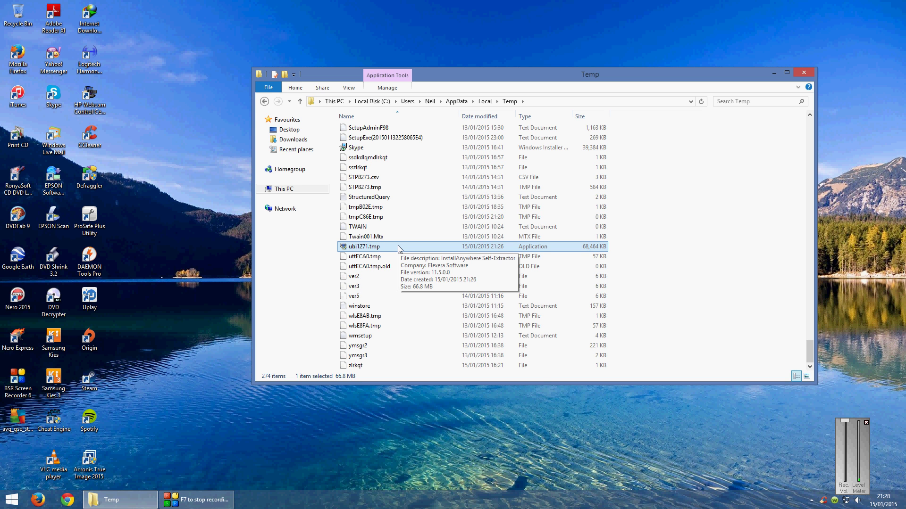
{"action": "right_click", "coordinate": [399, 249]}
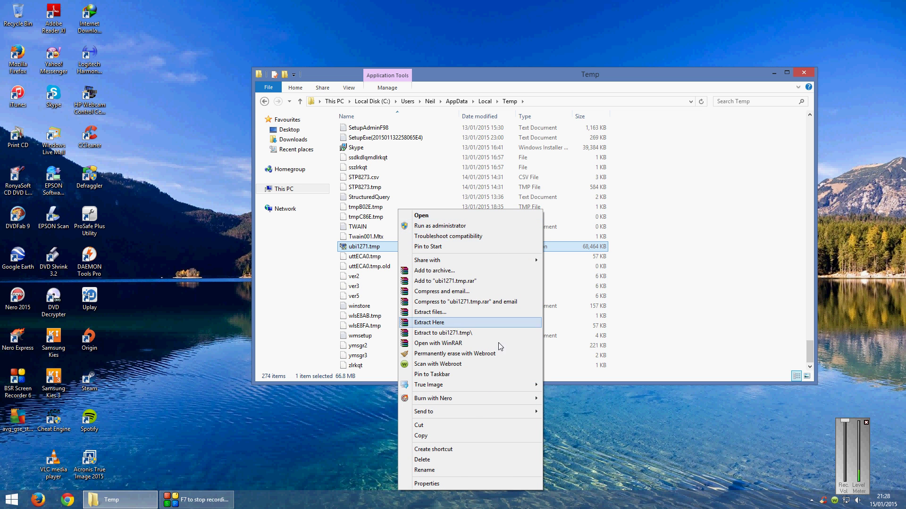
{"action": "left_click", "coordinate": [450, 482]}
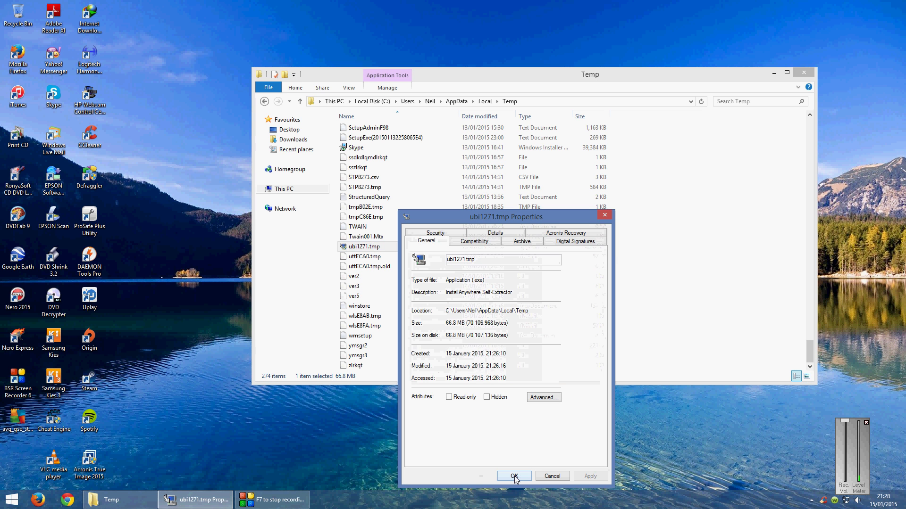
{"action": "left_click", "coordinate": [475, 242]}
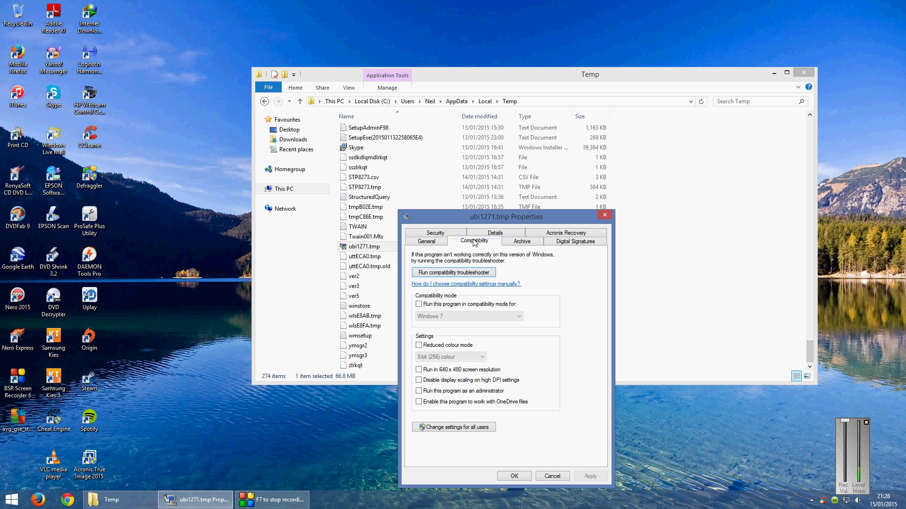
{"action": "left_click", "coordinate": [419, 305]}
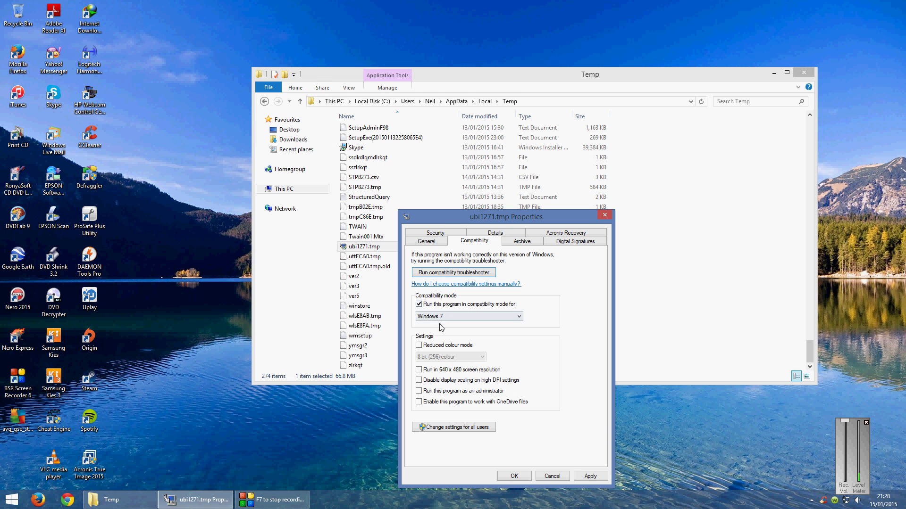
{"action": "left_click", "coordinate": [441, 316]}
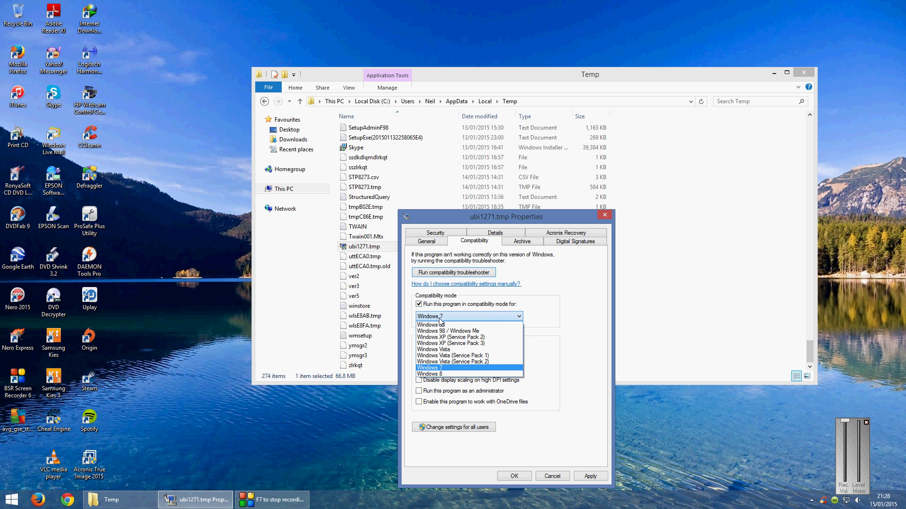
{"action": "left_click", "coordinate": [440, 368]}
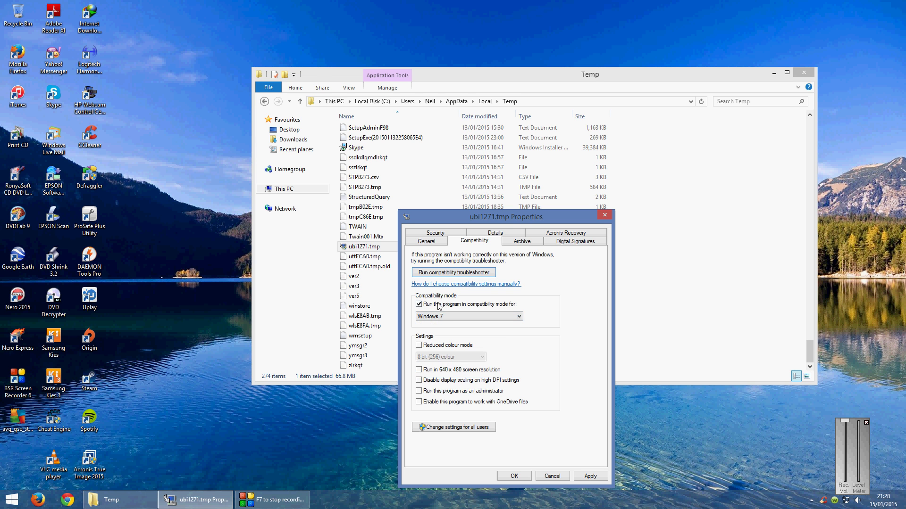
{"action": "left_click", "coordinate": [584, 476]}
{"action": "left_click", "coordinate": [514, 477]}
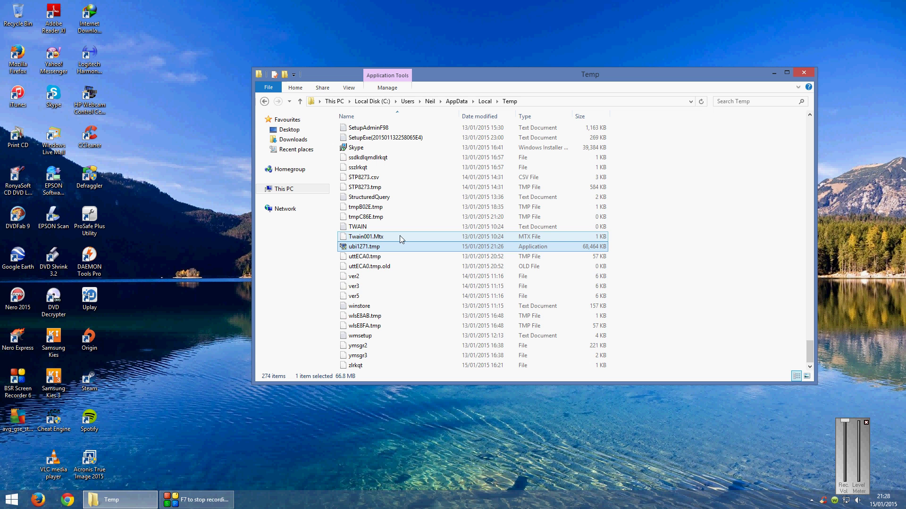
Step: Run ubi1271.tmp as administrator, close the Temp window, and confirm English as the setup language
{"action": "right_click", "coordinate": [401, 251]}
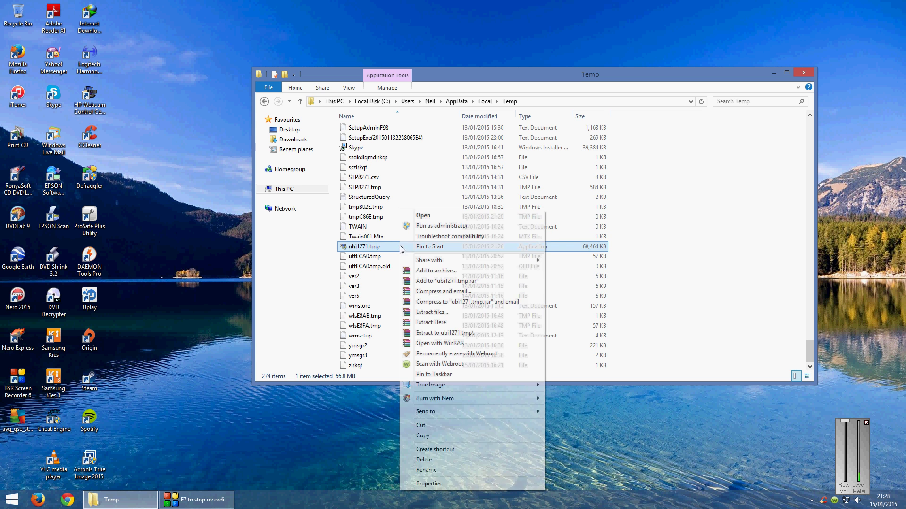
{"action": "left_click", "coordinate": [448, 226]}
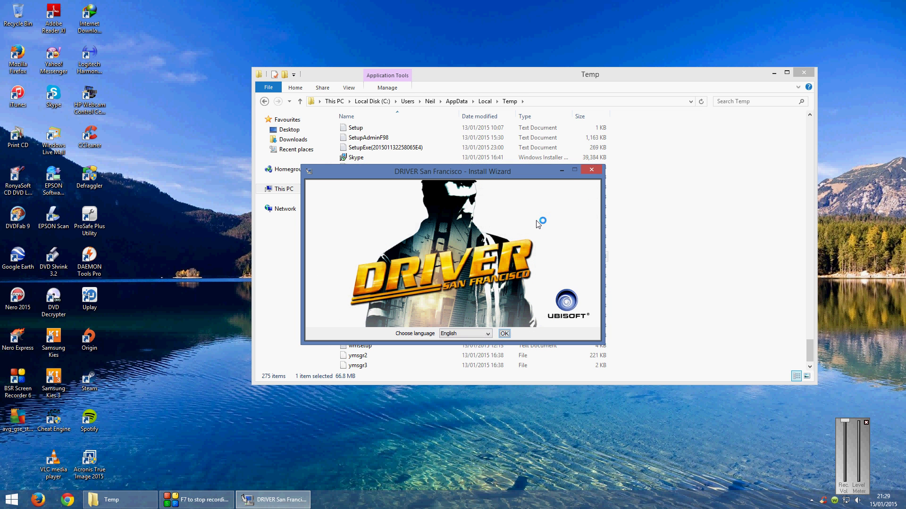
{"action": "left_click", "coordinate": [801, 74]}
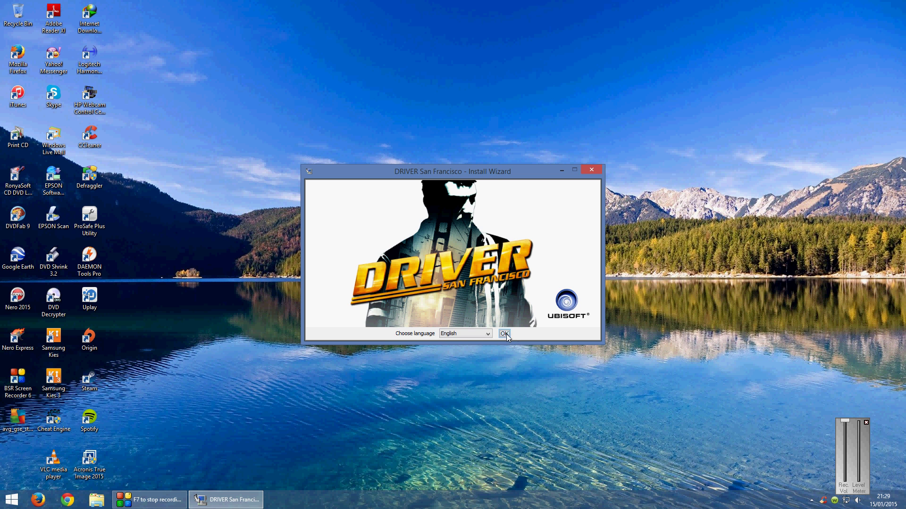
{"action": "left_click", "coordinate": [504, 334]}
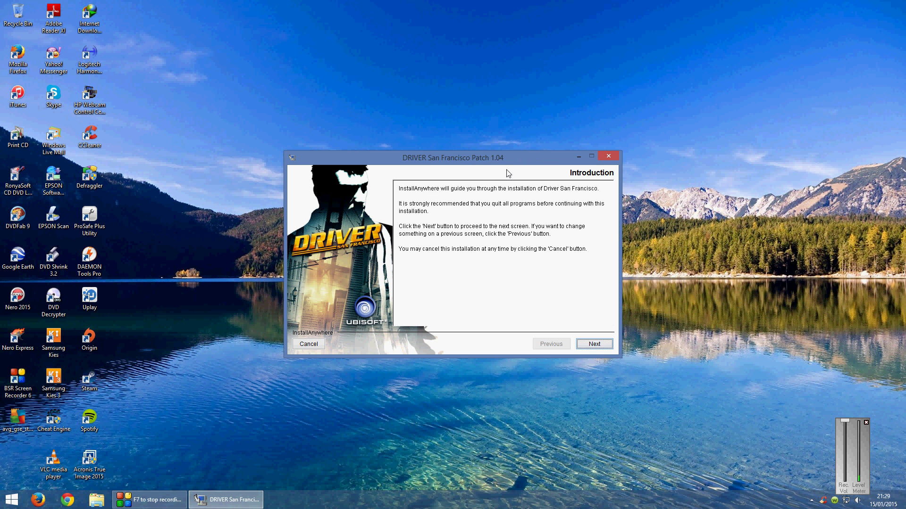
Step: Go through Introduction and Pre-Installation Summary to install Patch 1.04, then click Done
{"action": "left_click", "coordinate": [593, 347]}
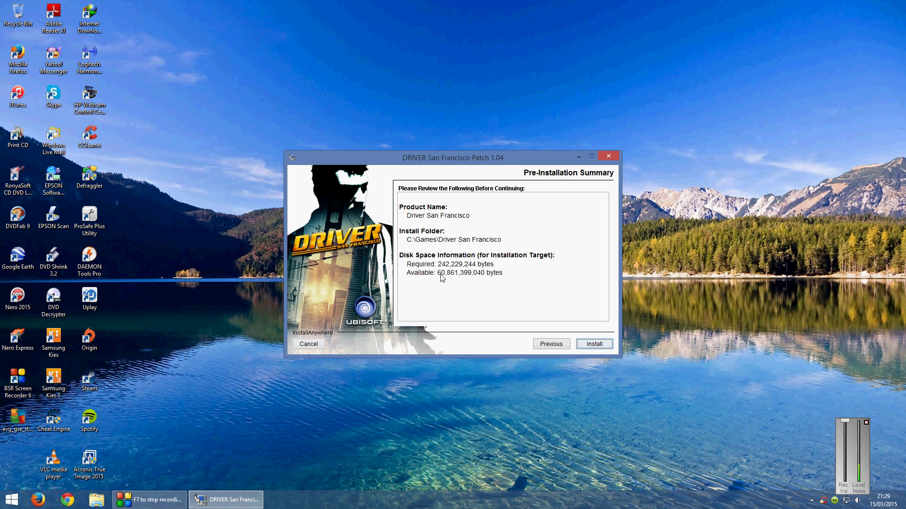
{"action": "left_click", "coordinate": [607, 344]}
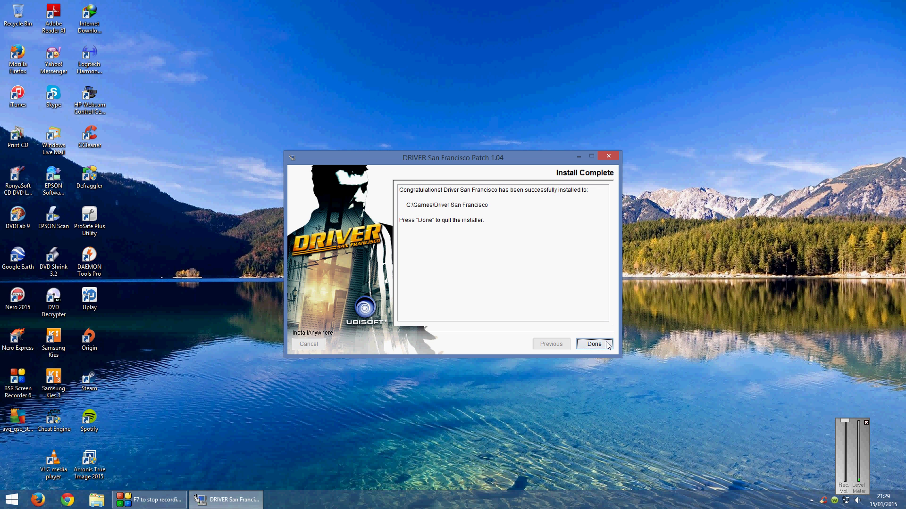
{"action": "left_click", "coordinate": [594, 344]}
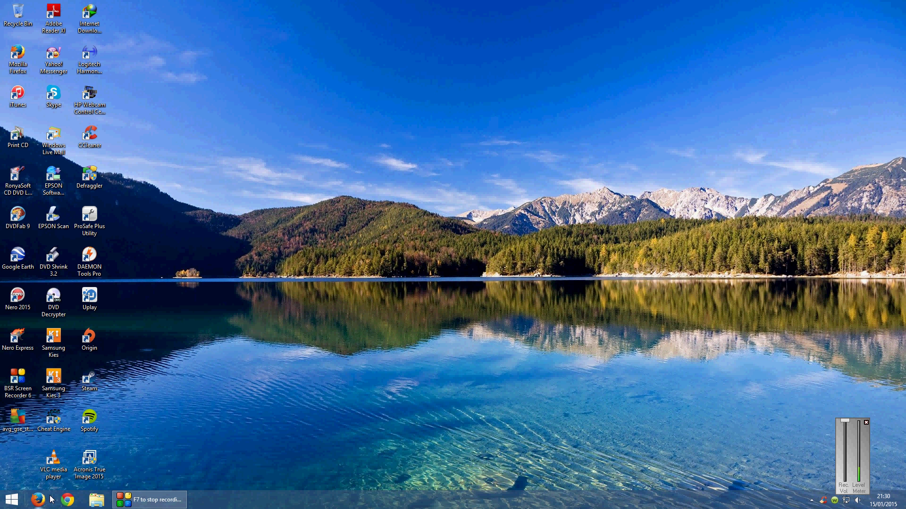
Step: From This PC, open Folder Options' View settings for hidden files and close them with OK
{"action": "mouse_move", "coordinate": [163, 504]}
{"action": "left_click", "coordinate": [99, 504]}
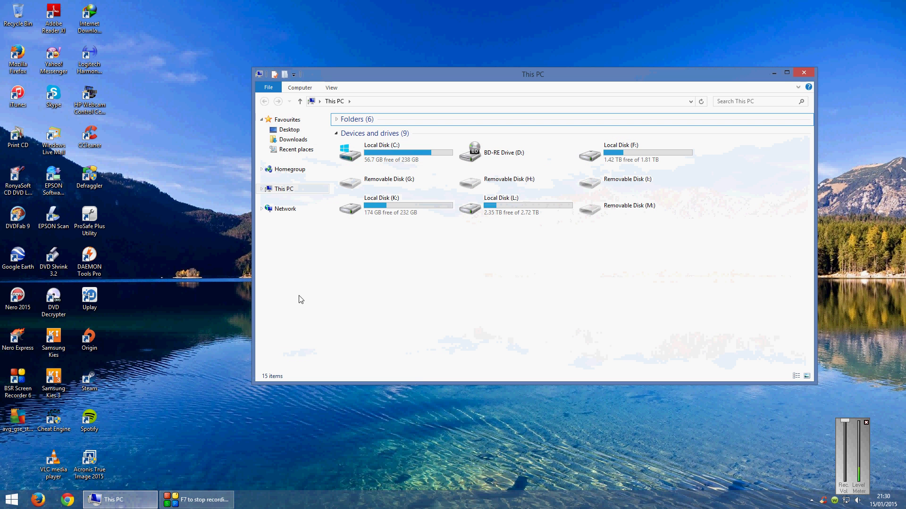
{"action": "left_click", "coordinate": [332, 88]}
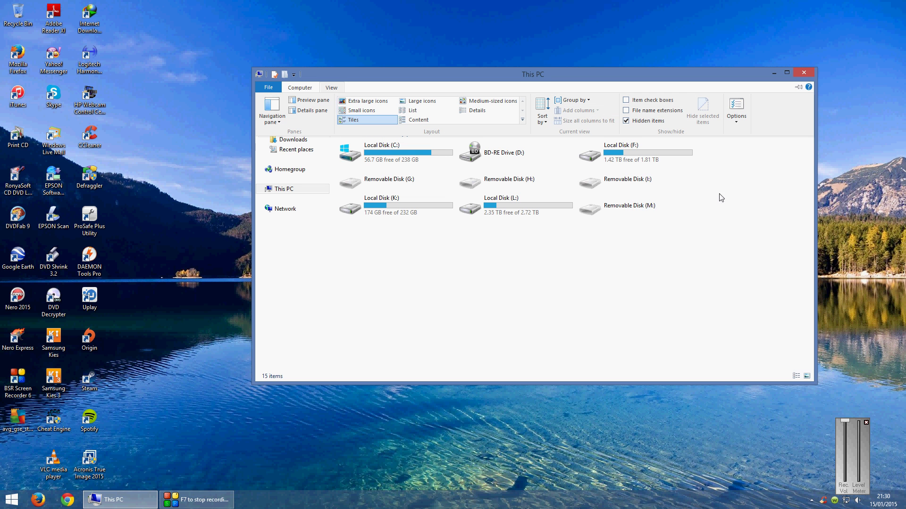
{"action": "left_click", "coordinate": [739, 124]}
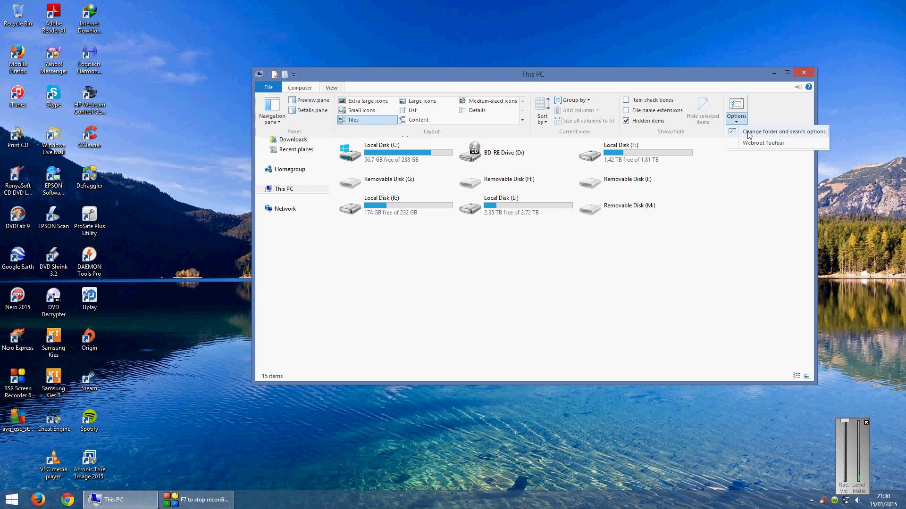
{"action": "left_click", "coordinate": [749, 134]}
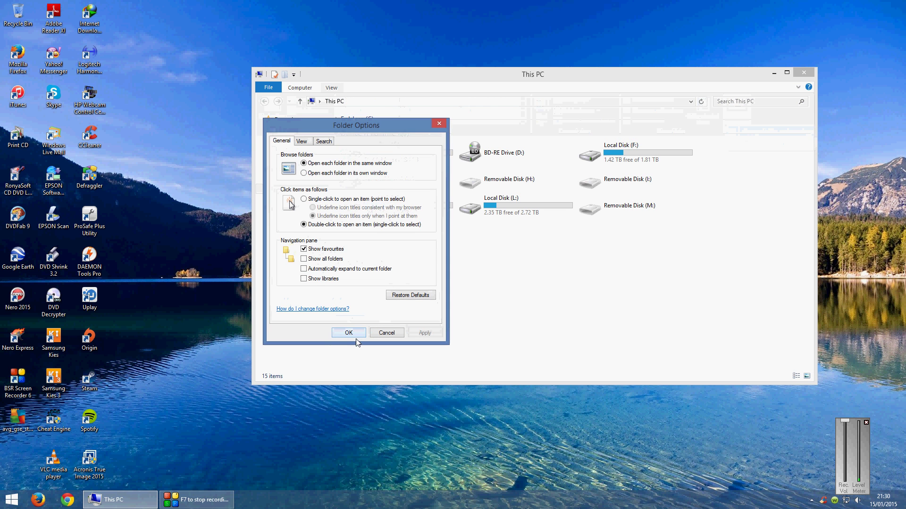
{"action": "left_click", "coordinate": [308, 141]}
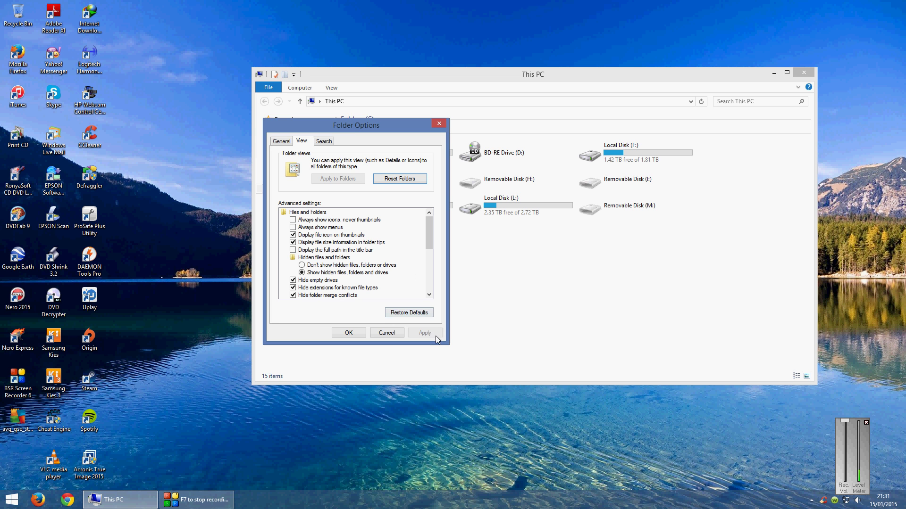
{"action": "left_click", "coordinate": [377, 334]}
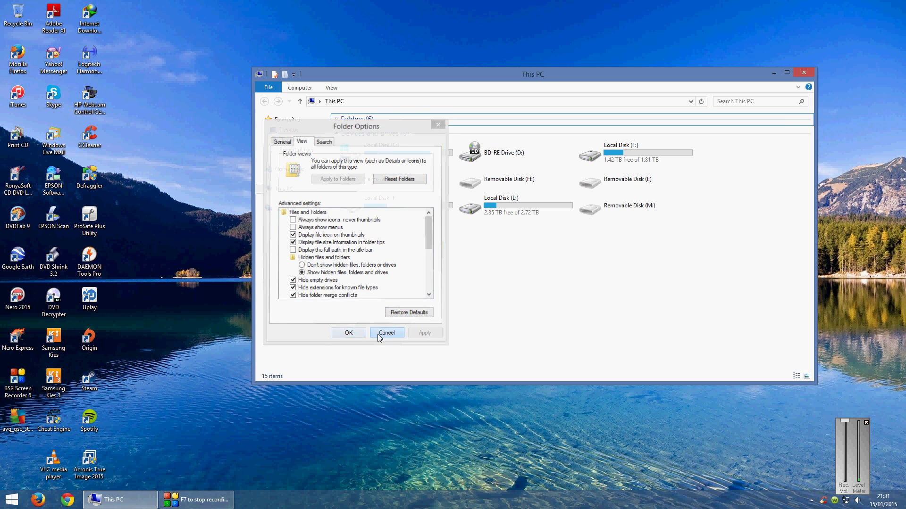
Step: Close the This PC window and restore the BSR Screen Recorder window from the taskbar
{"action": "left_click", "coordinate": [804, 74]}
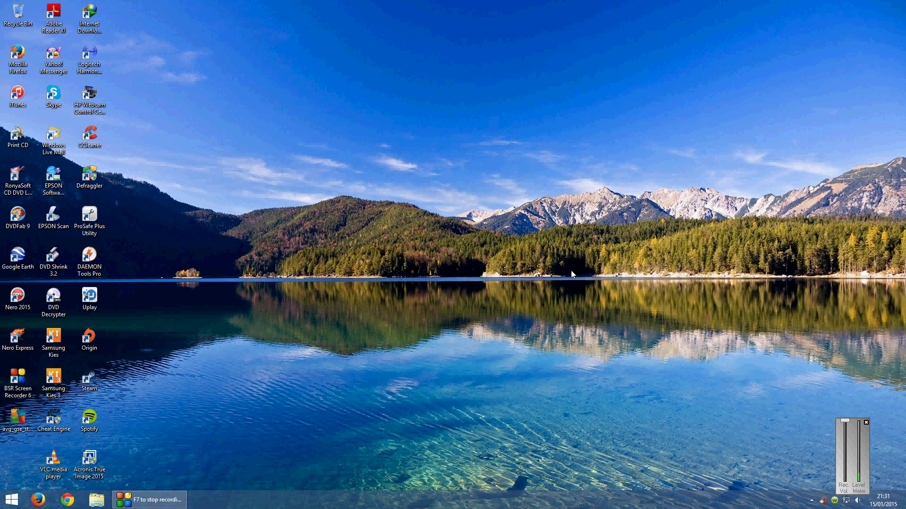
{"action": "left_click", "coordinate": [150, 499]}
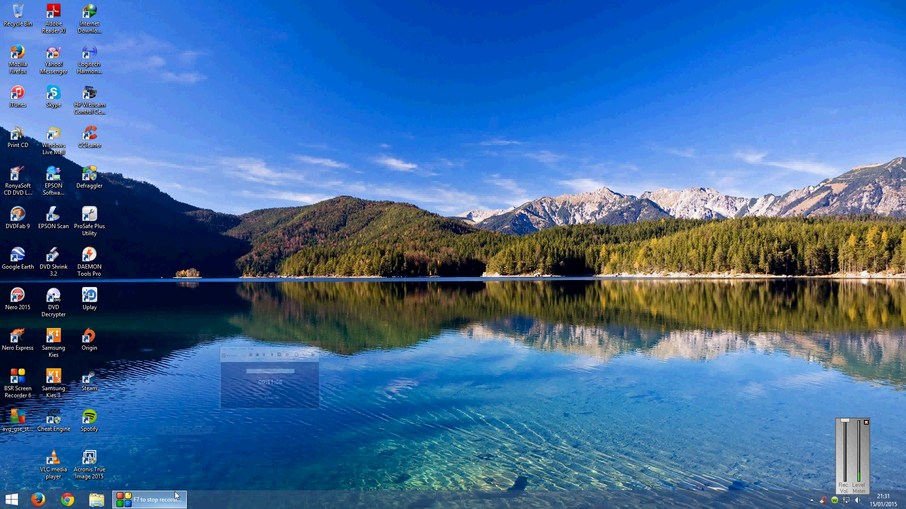